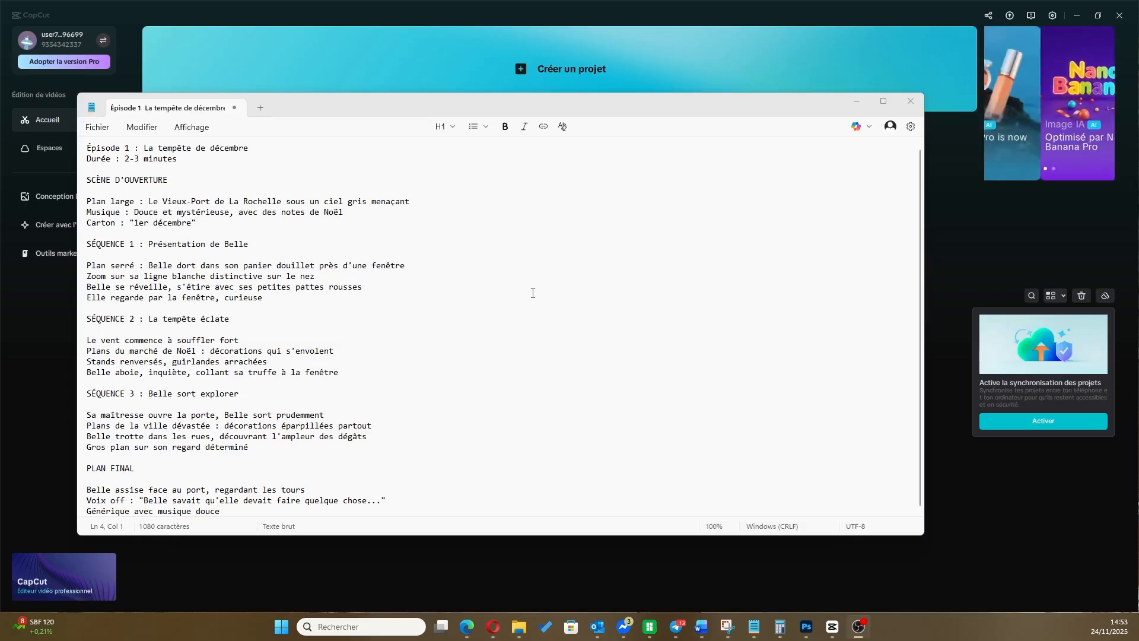
Read through the script "Épisode 1 : La tempête de décembre" and its planned duration
drag(681, 100, 701, 82)
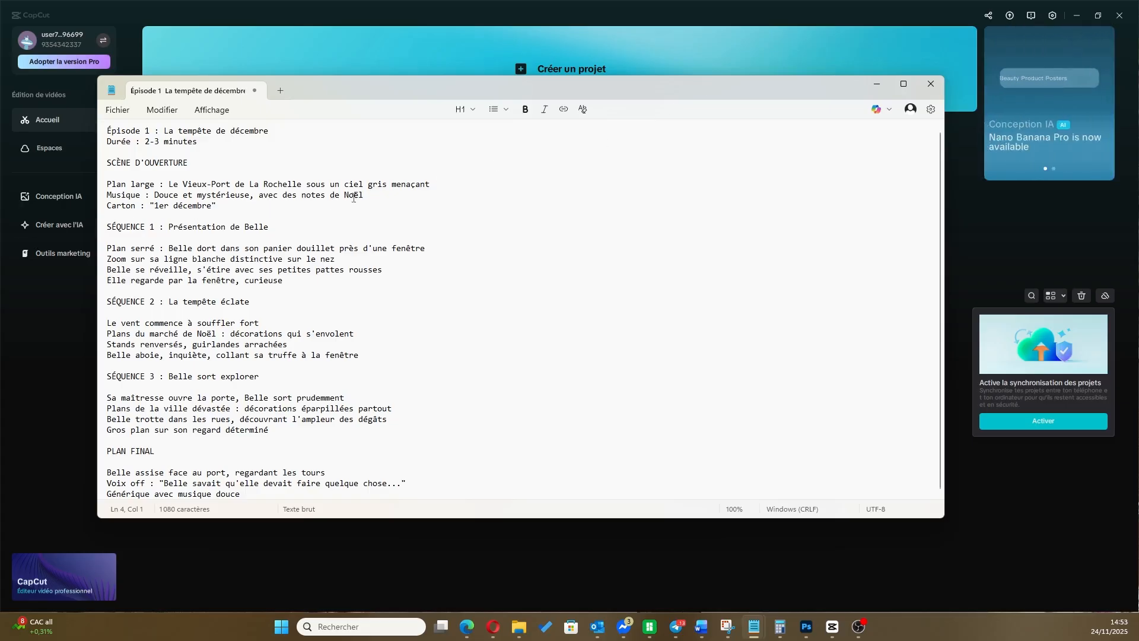
drag(441, 88, 486, 105)
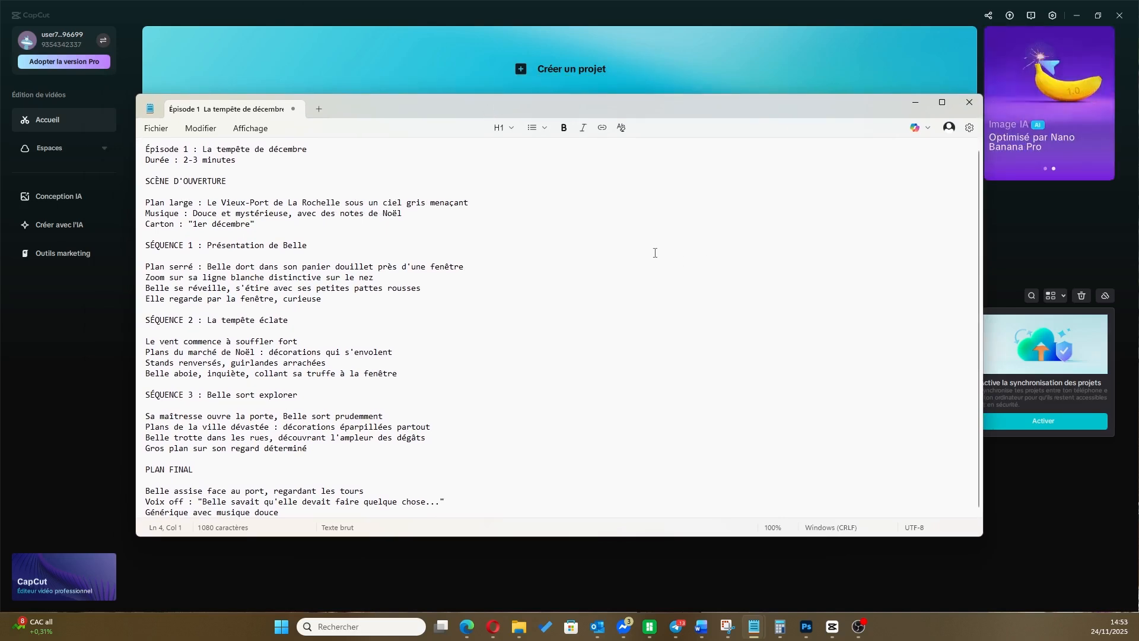
triple_click(148, 149)
click(331, 152)
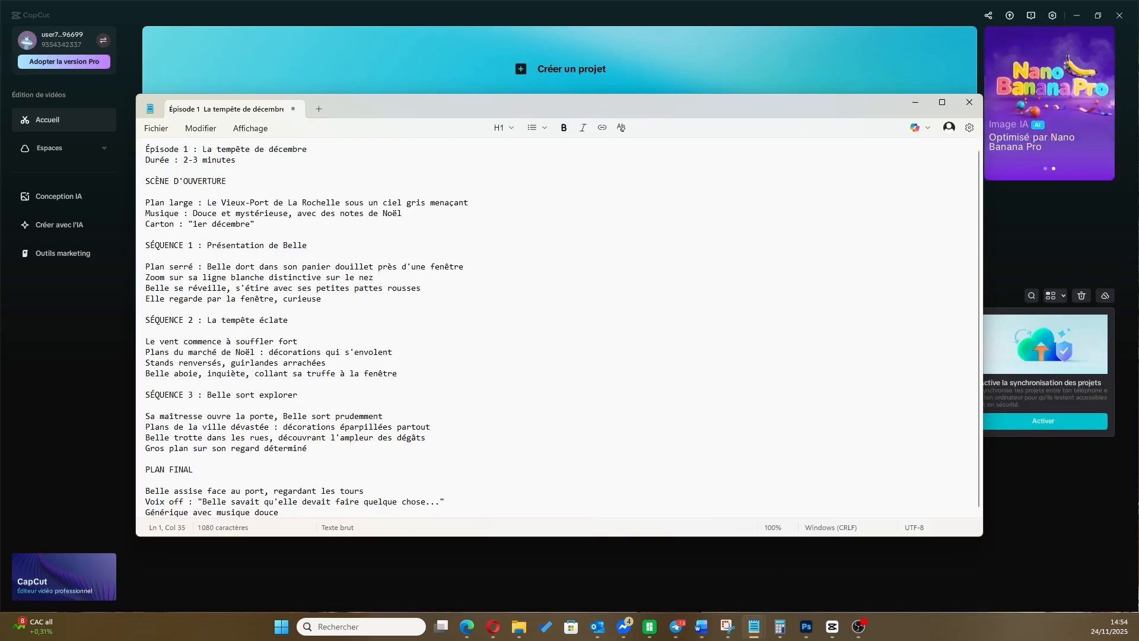
key(alt+Tab)
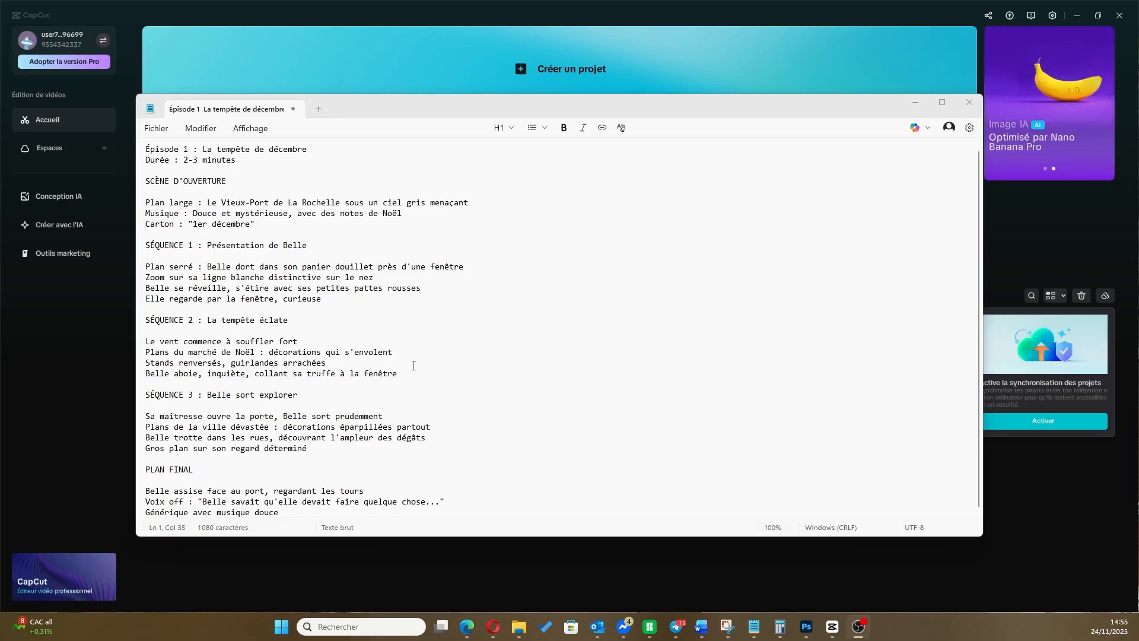
click(380, 452)
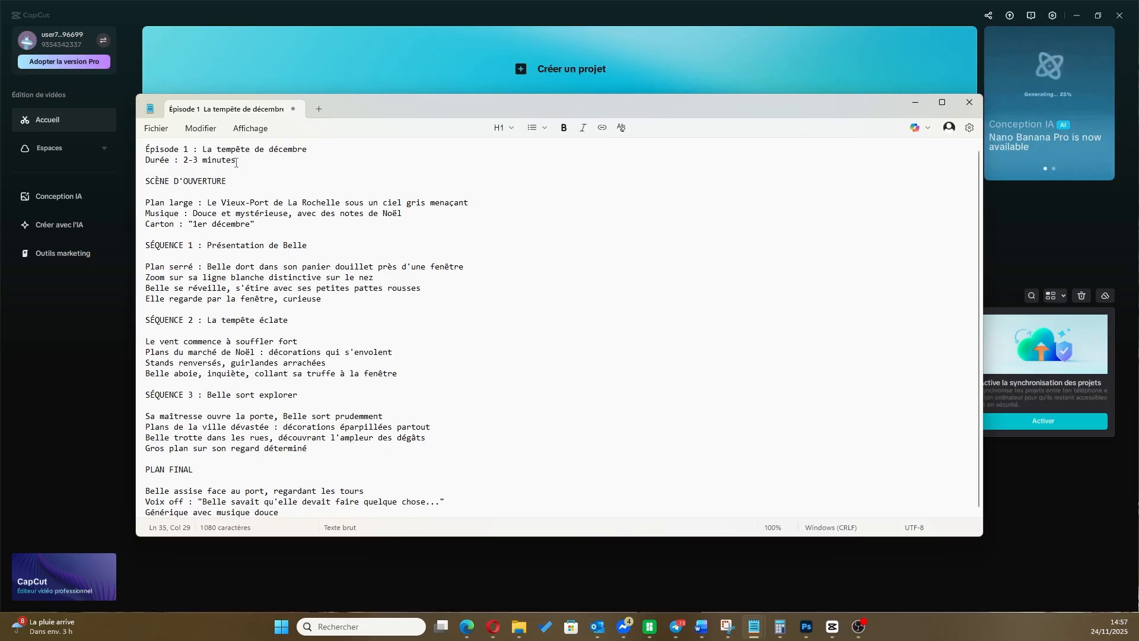
drag(236, 160, 183, 160)
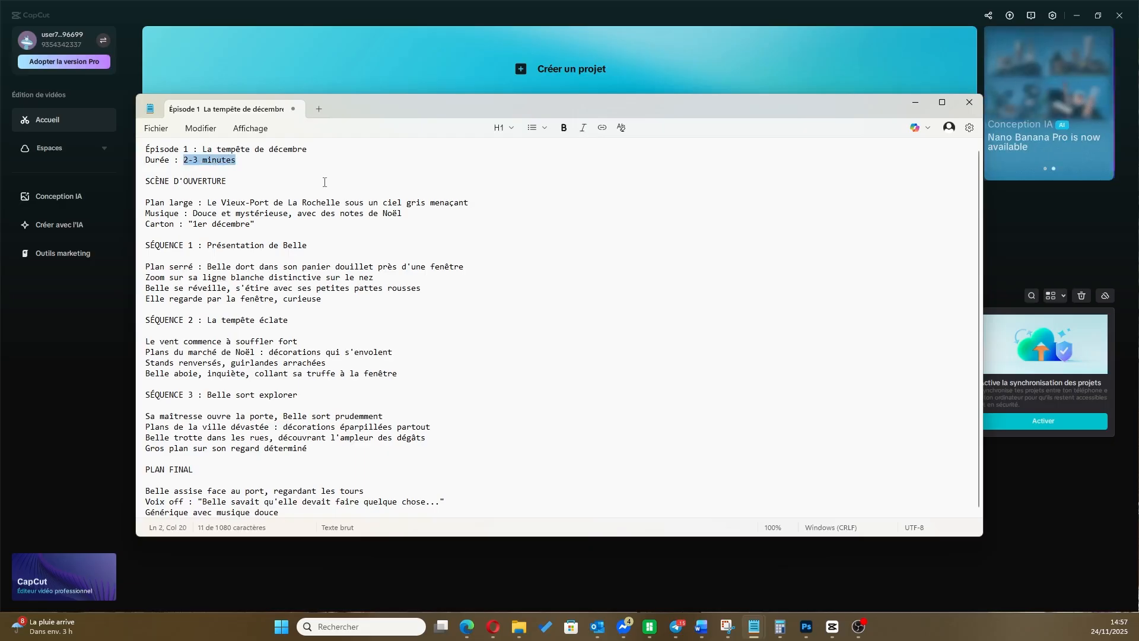
click(308, 176)
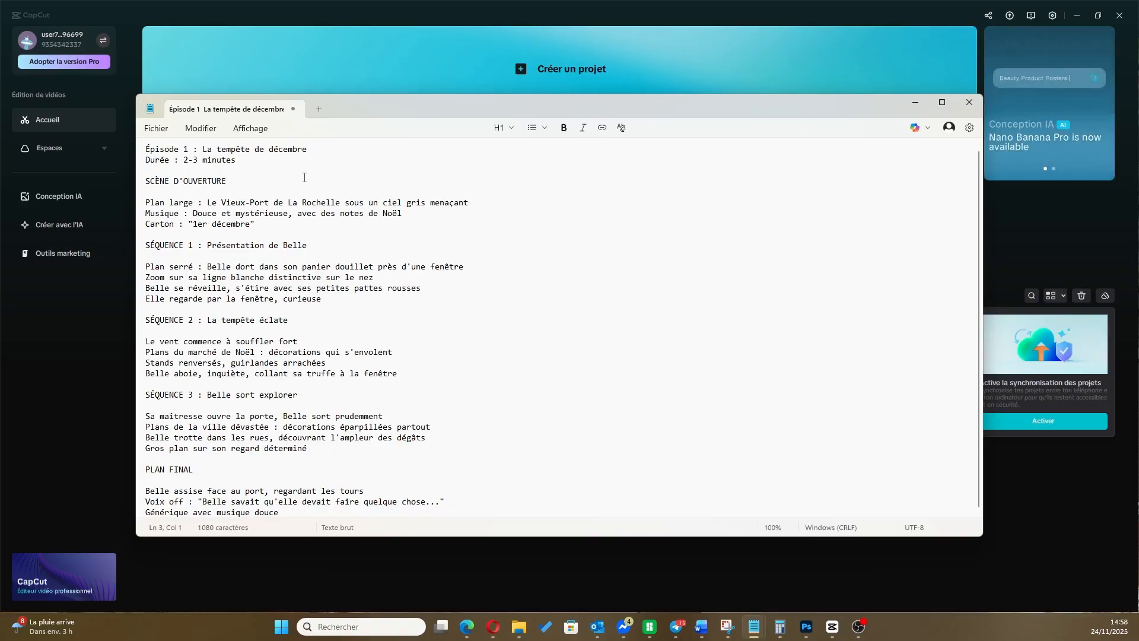
Copy the entire episode script and open the instant AI video form in CapCut's AI video creation tool
click(519, 308)
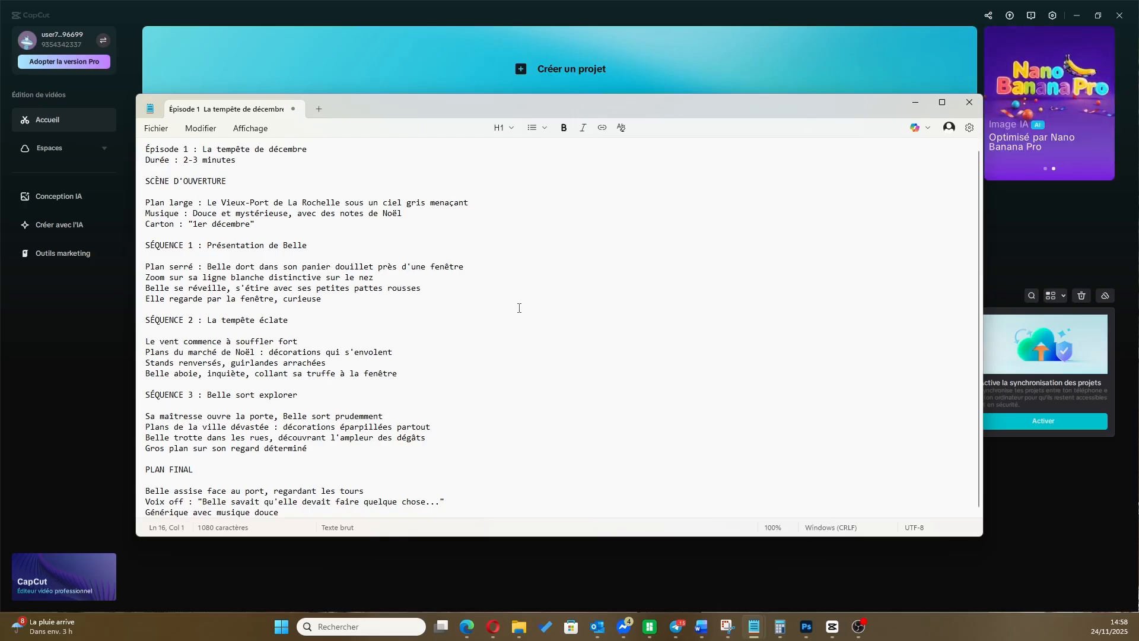
key(ctrl+a)
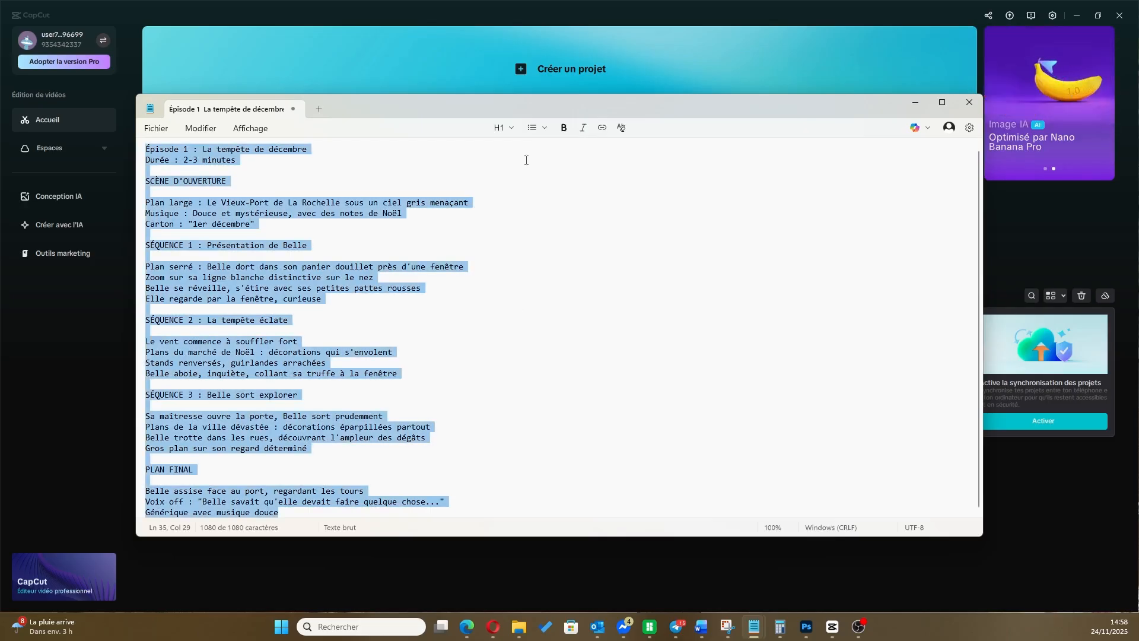
click(582, 13)
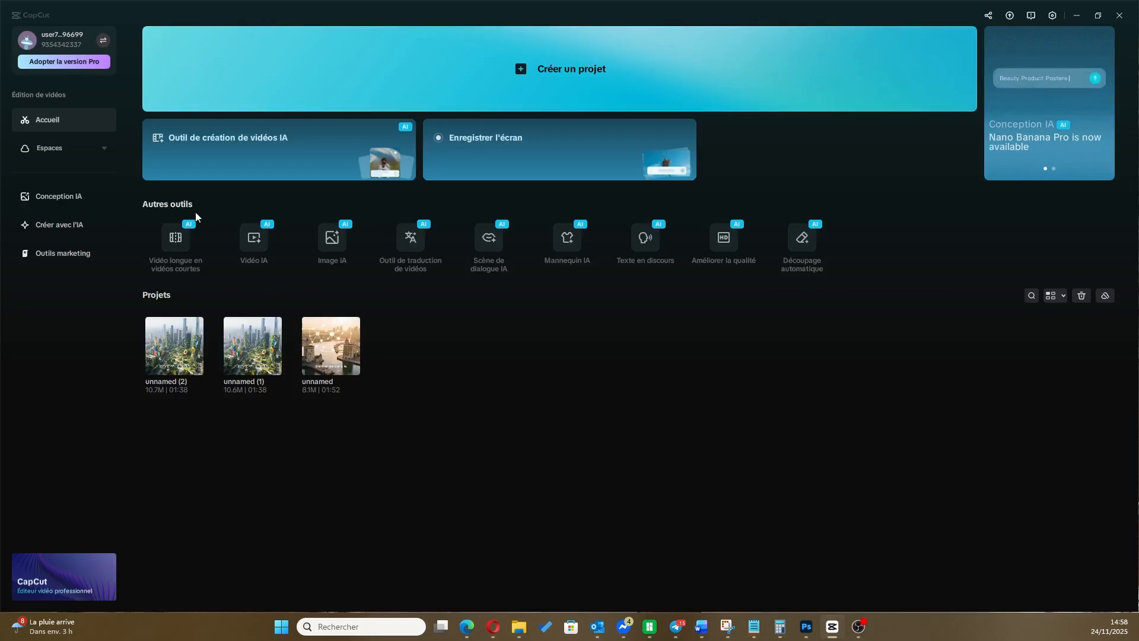
click(222, 138)
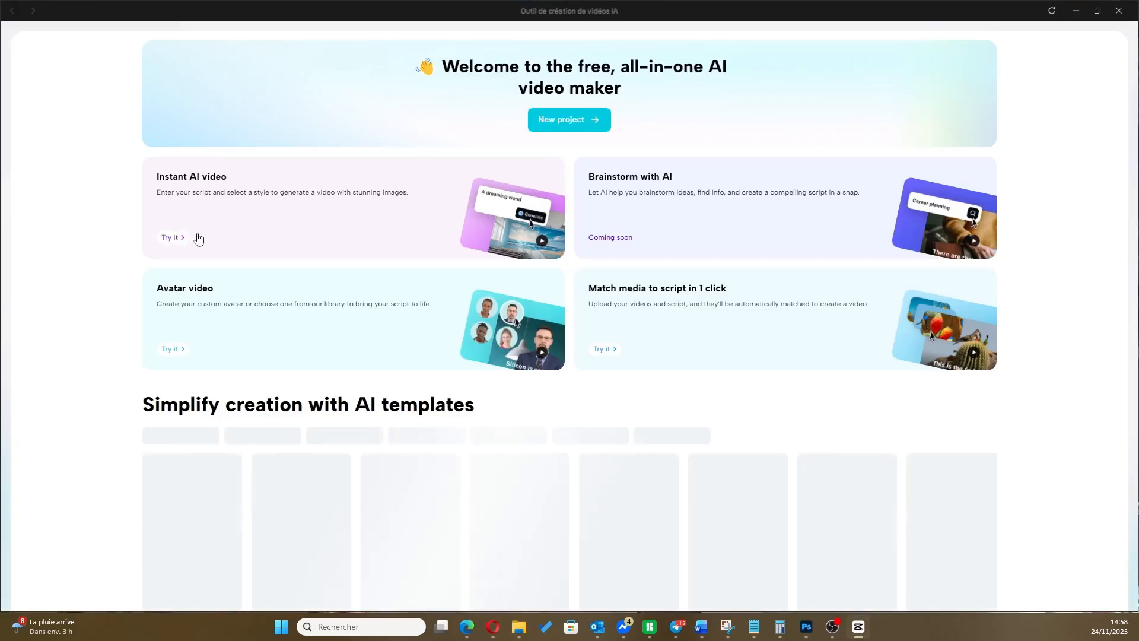
click(175, 239)
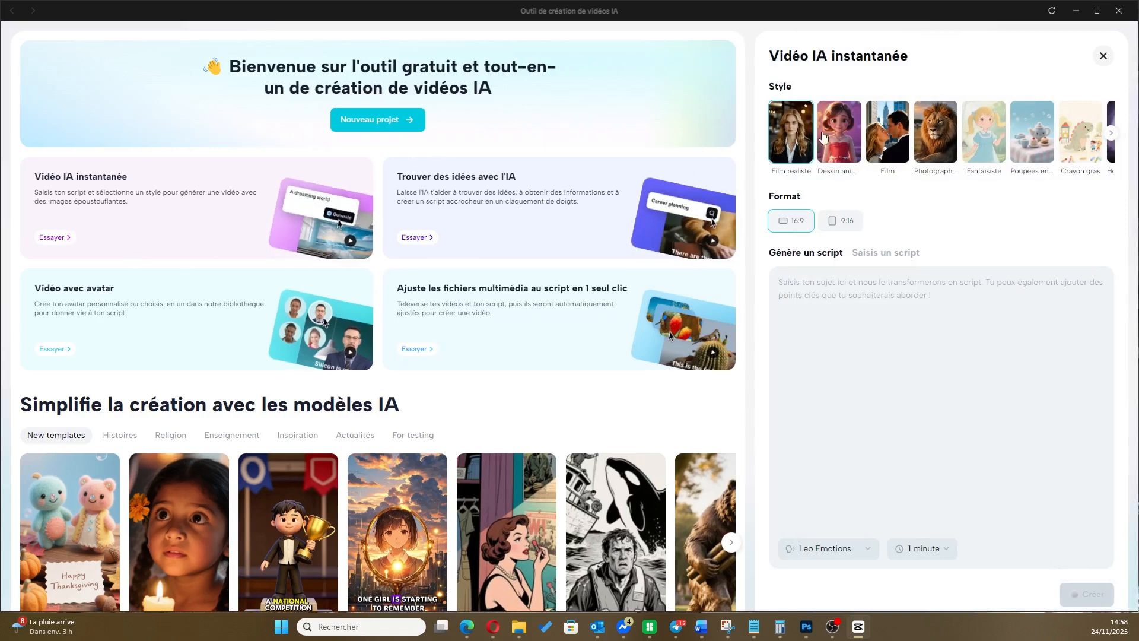
Choose the cartoon style showing a snowy family scene and set the video format to 9:16
click(851, 136)
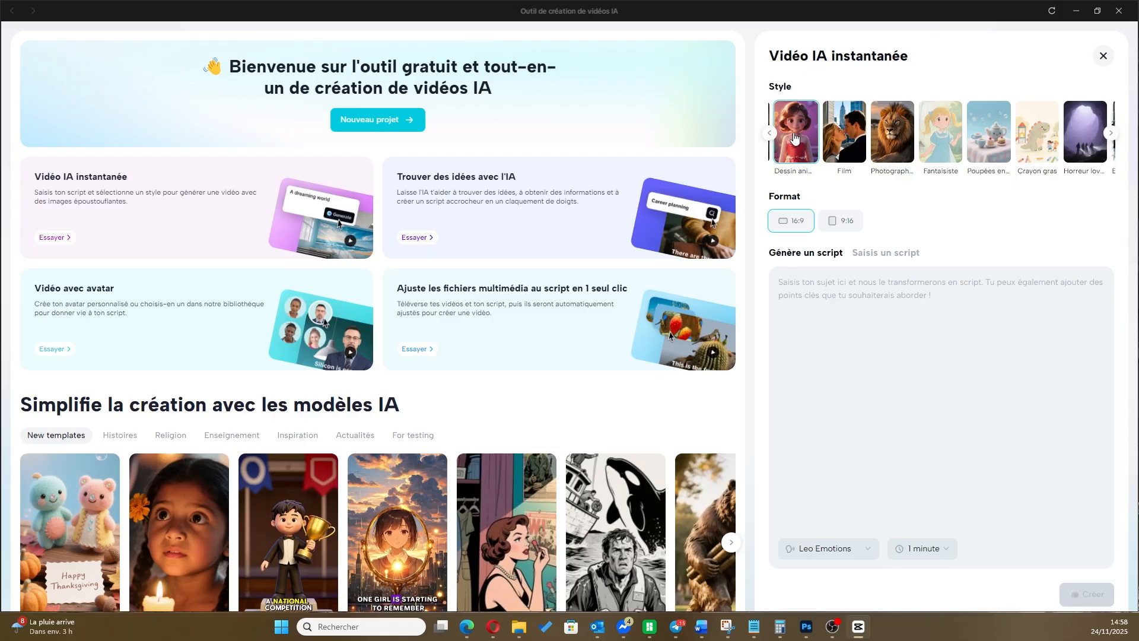
click(1111, 134)
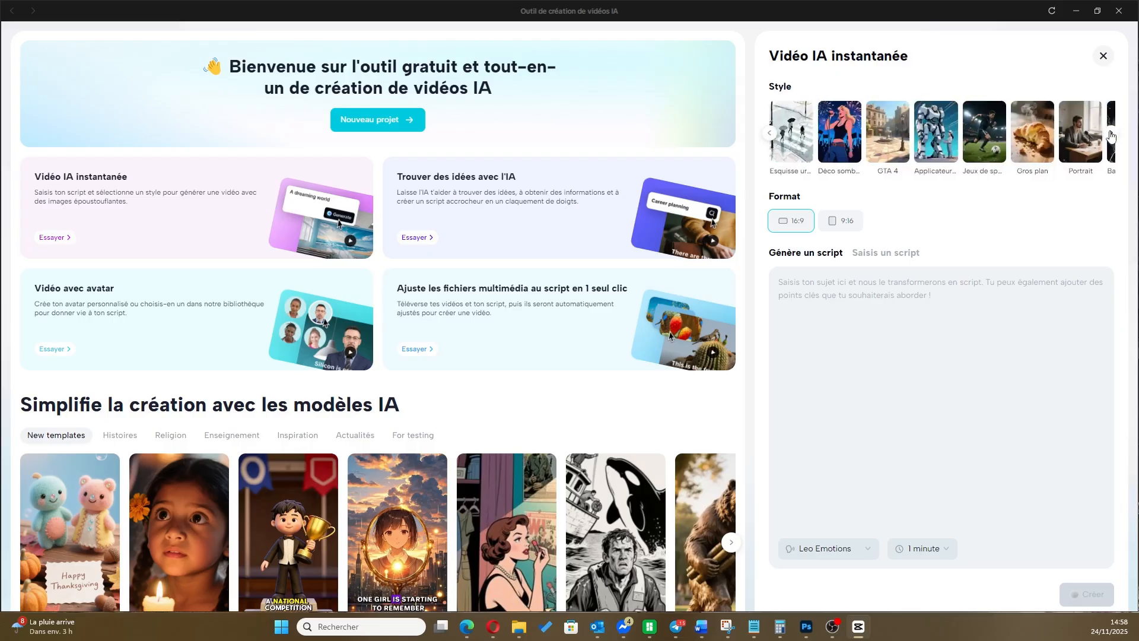
click(1111, 135)
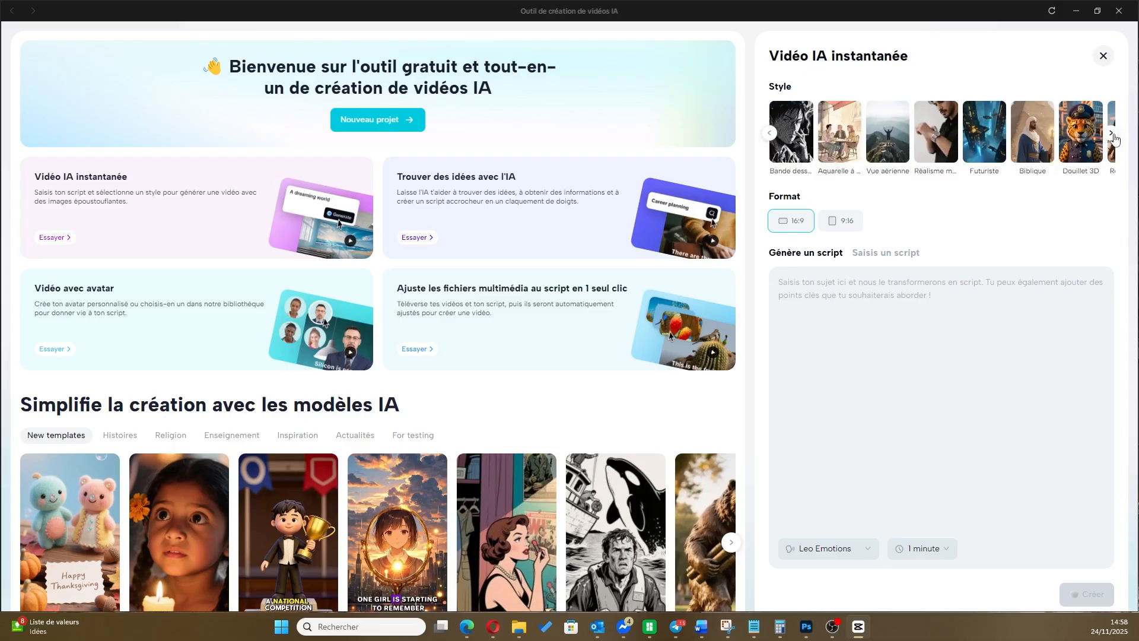
click(1112, 135)
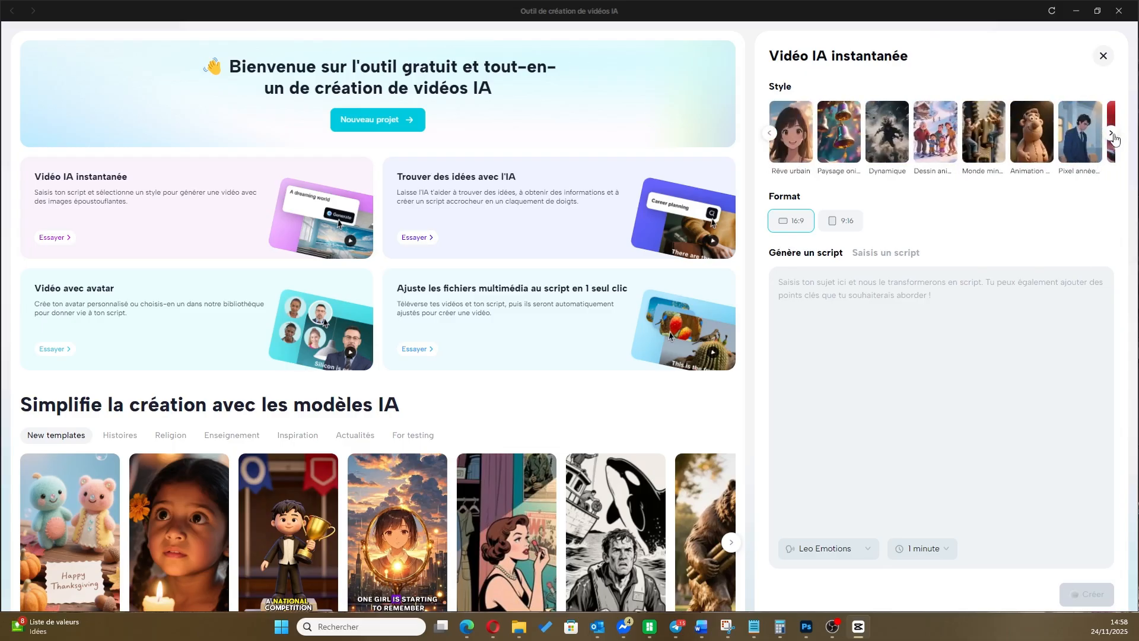
click(933, 142)
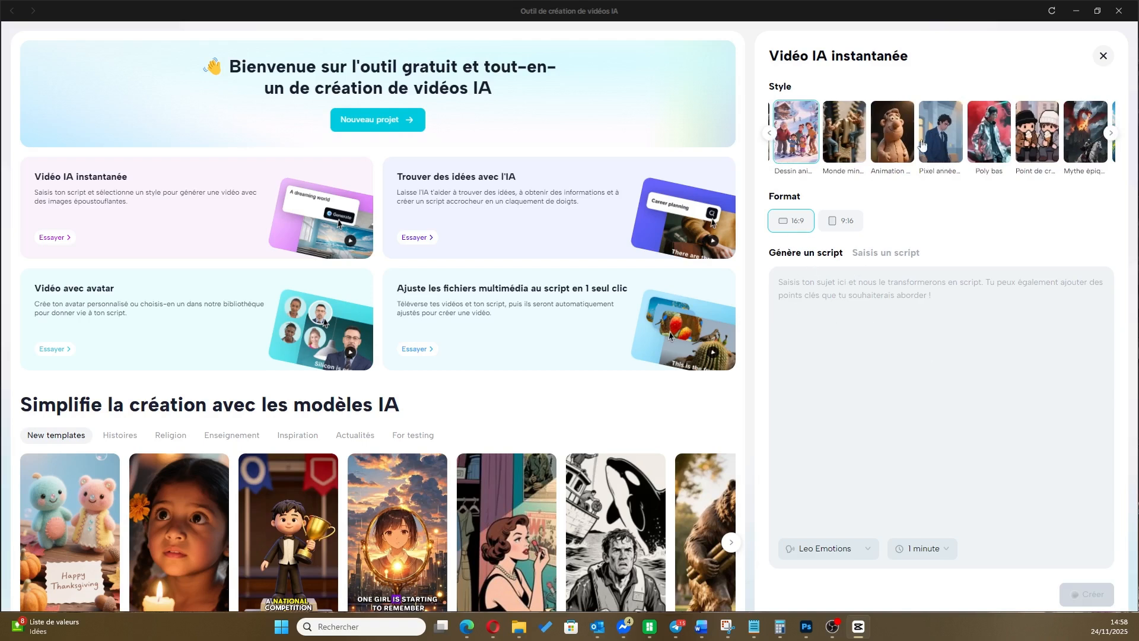
click(840, 220)
Paste the copied episode script as a ready-made script, using the "Saisis un script" option
click(830, 299)
key(ctrl+v)
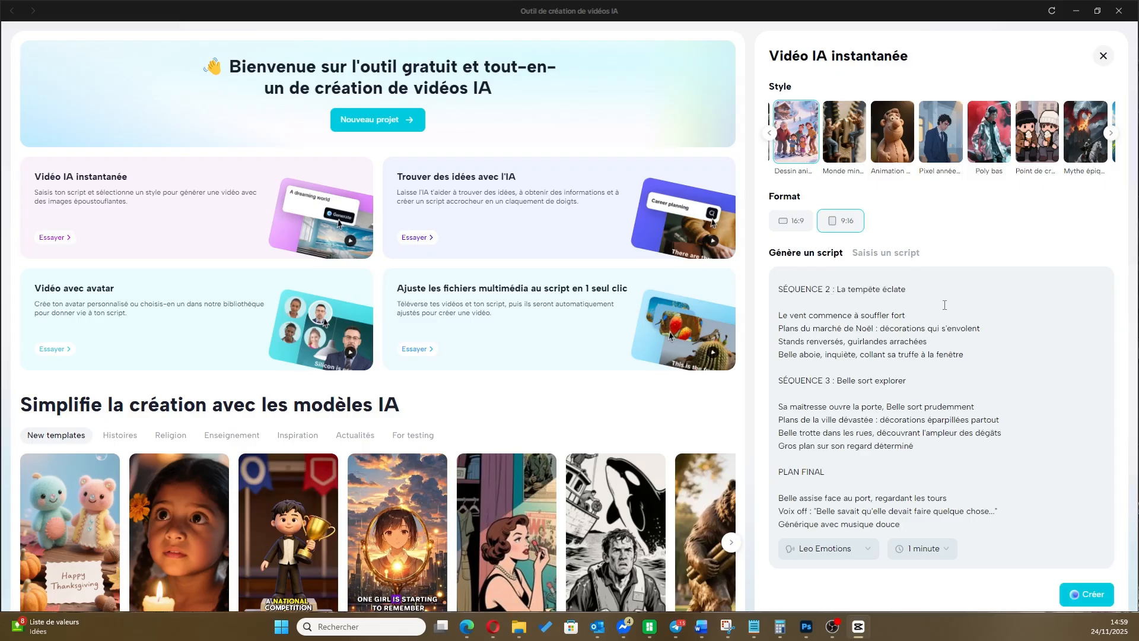
click(872, 255)
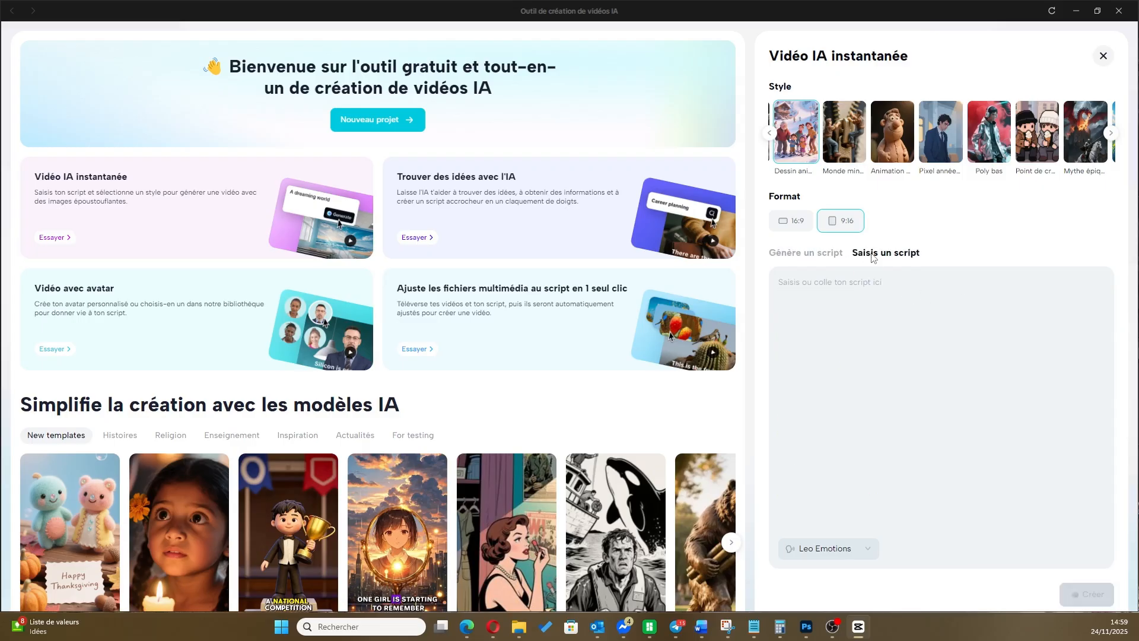
click(822, 279)
key(ctrl+v)
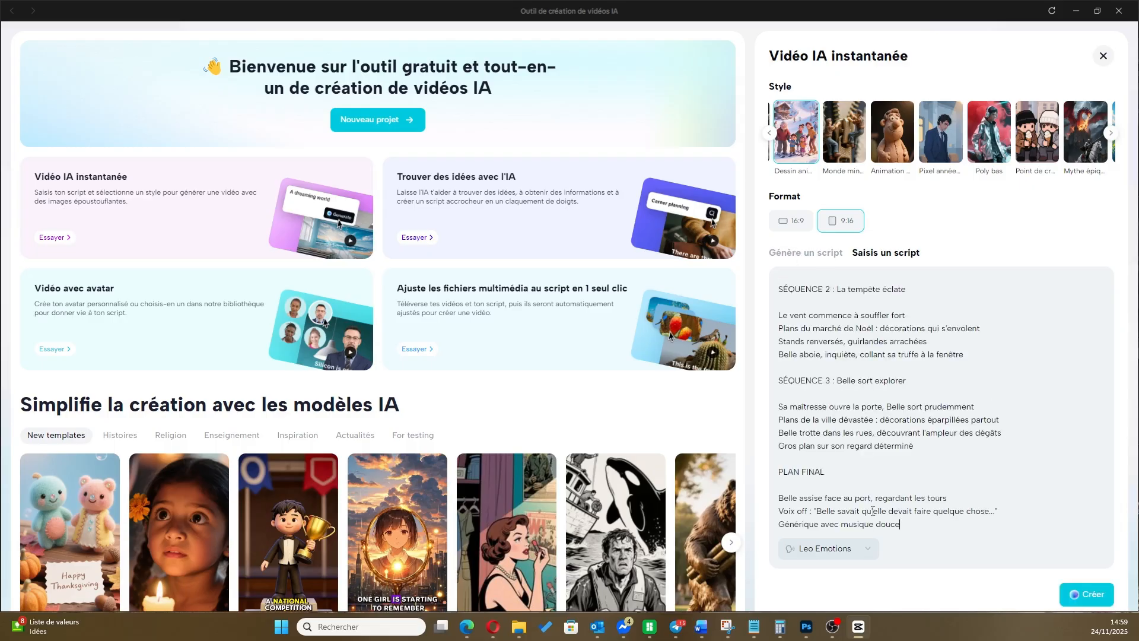
Set the narration voice to Lectrice and create the video
click(867, 551)
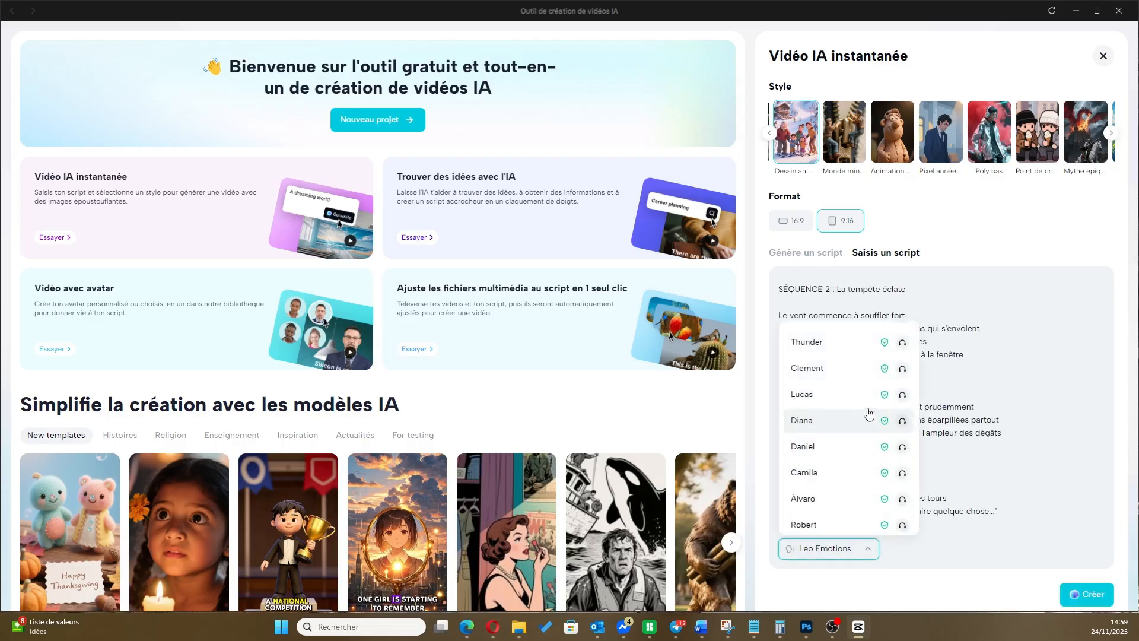
scroll(852, 402, down, 2)
scroll(852, 401, down, 3)
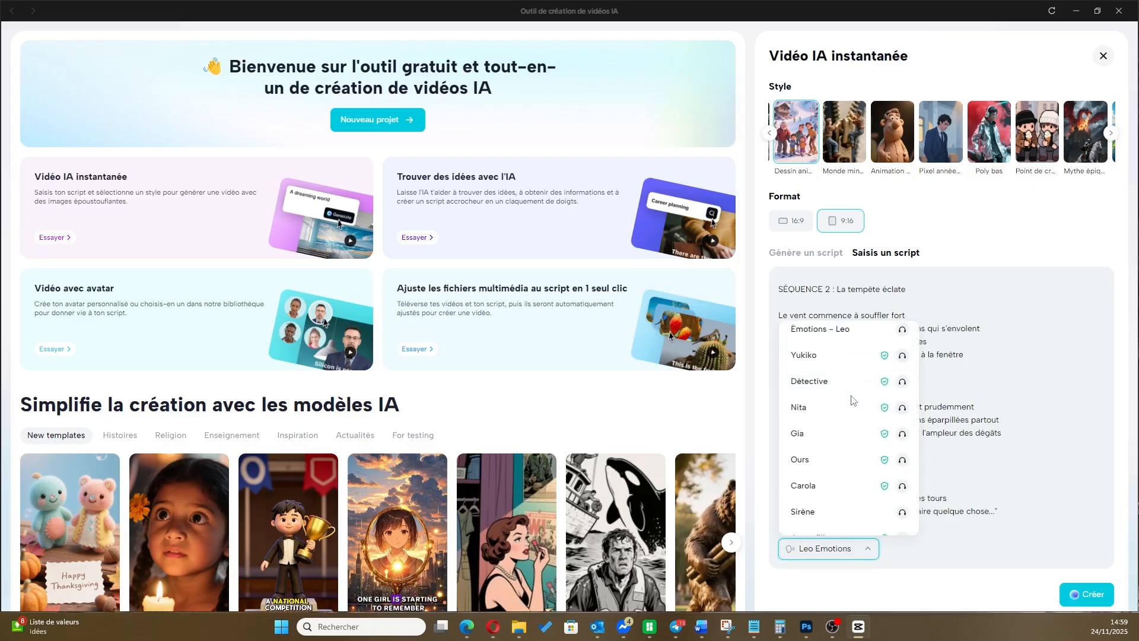
scroll(852, 401, down, 10)
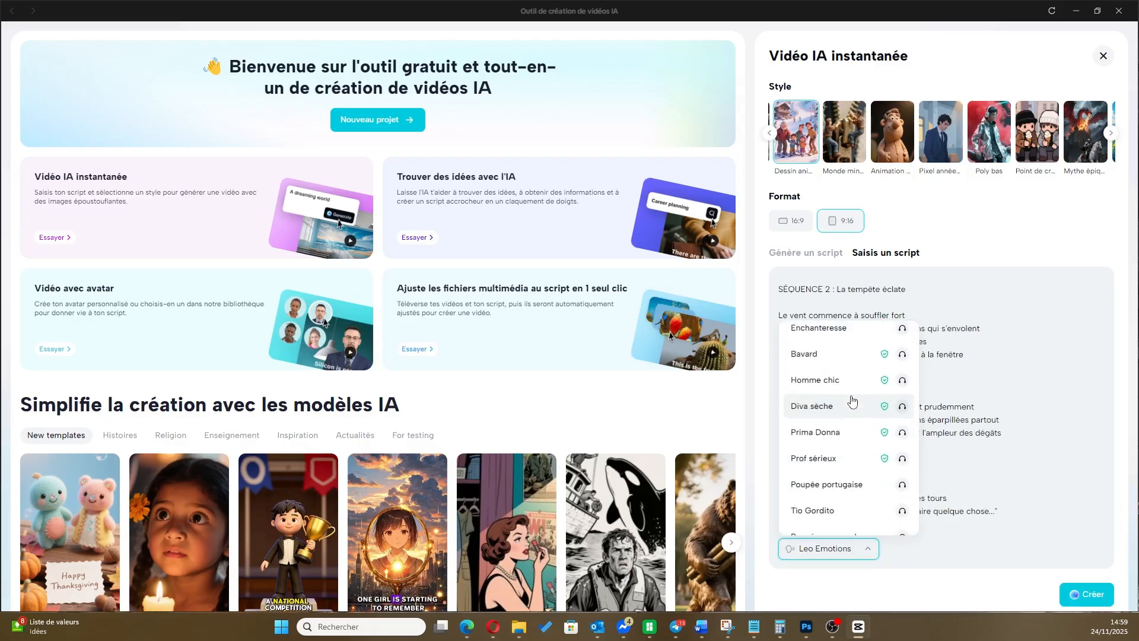
scroll(852, 402, up, 1)
scroll(854, 384, up, 4)
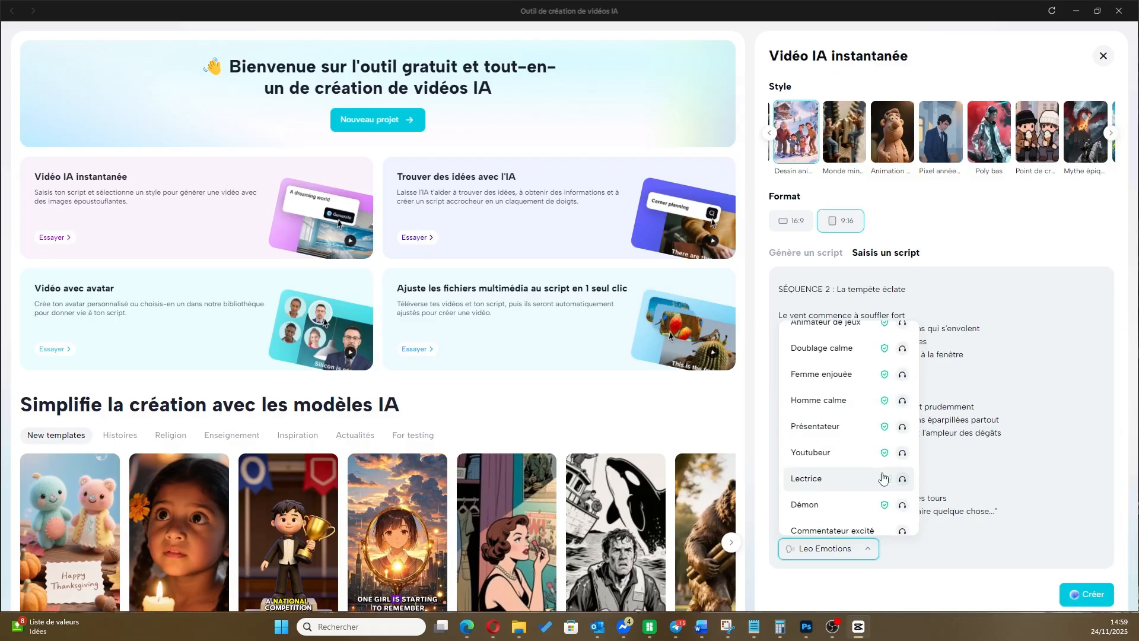
click(855, 478)
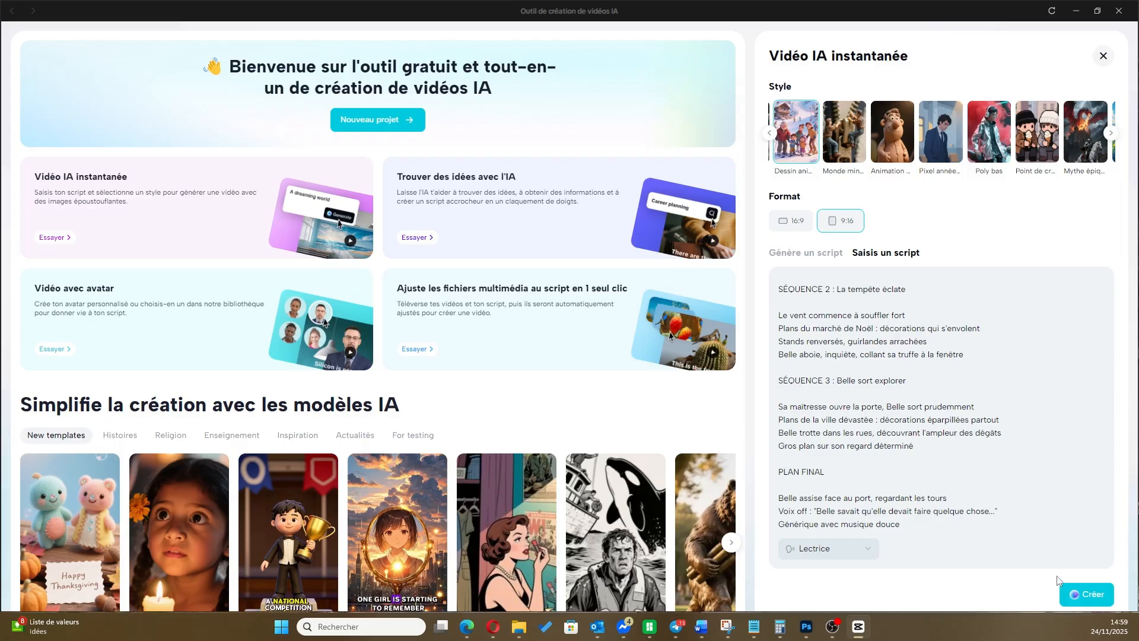
click(1082, 594)
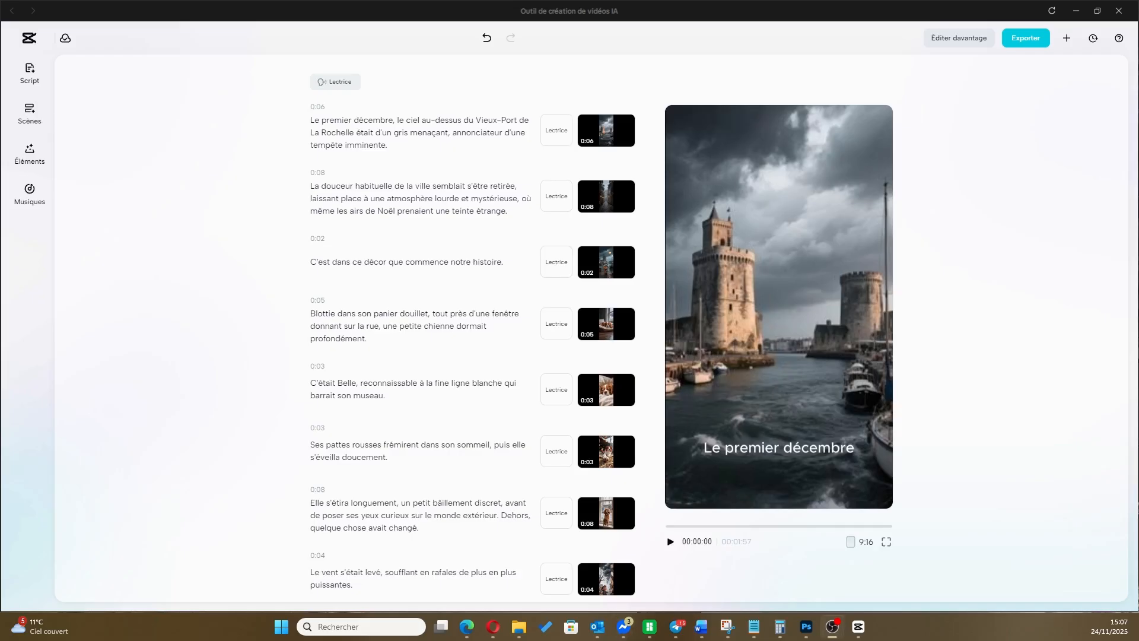
Play the generated video through to the end and close the AI video creation tool
click(670, 542)
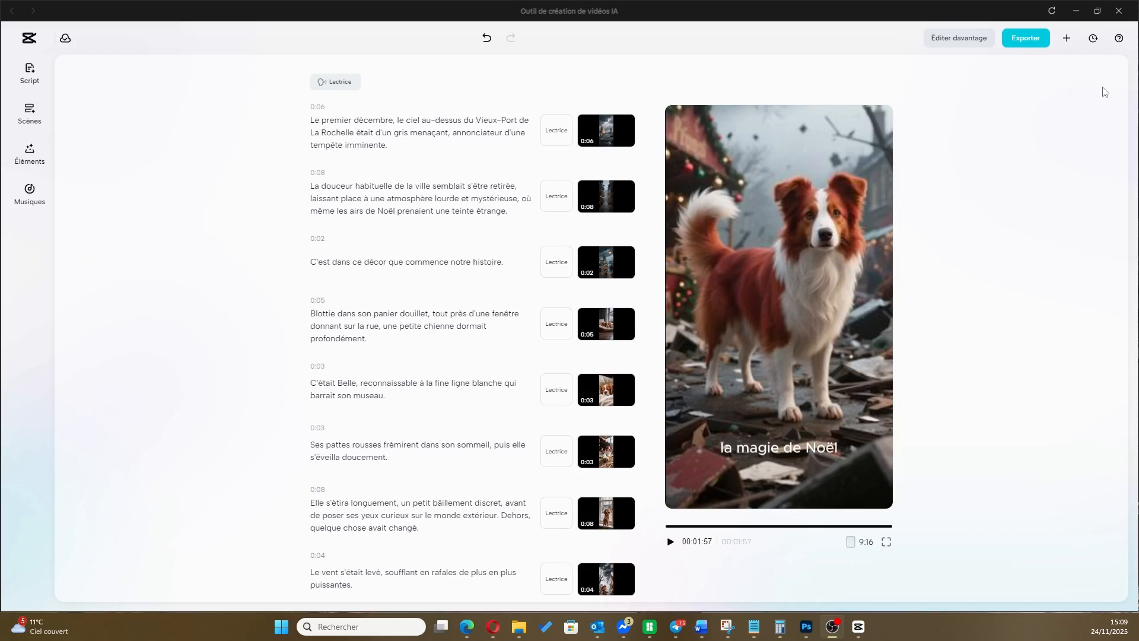
click(1119, 11)
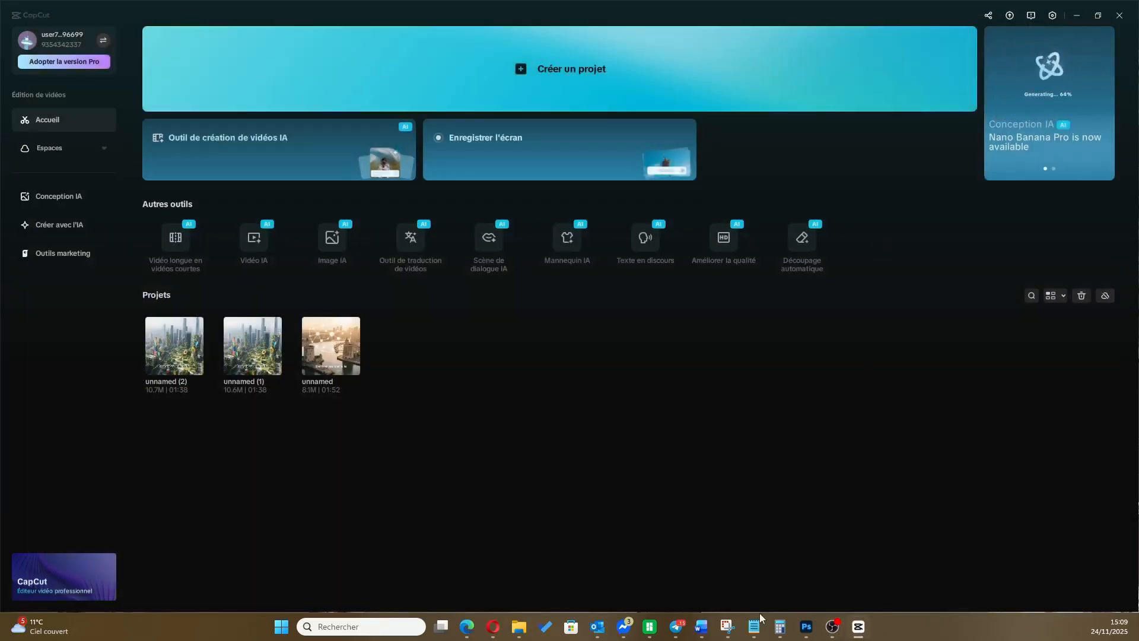
Return to the episode script in Notepad and insert an empty paragraph below the heading "SCÈNE D'OUVERTURE"
mouse_move(753, 627)
click(1067, 569)
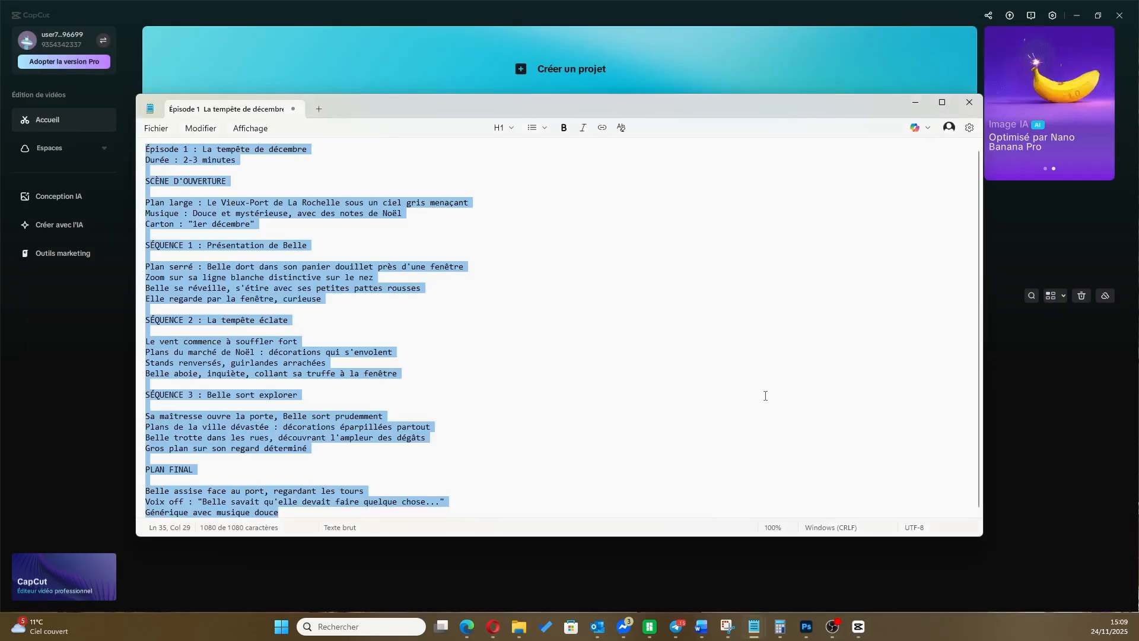
click(287, 173)
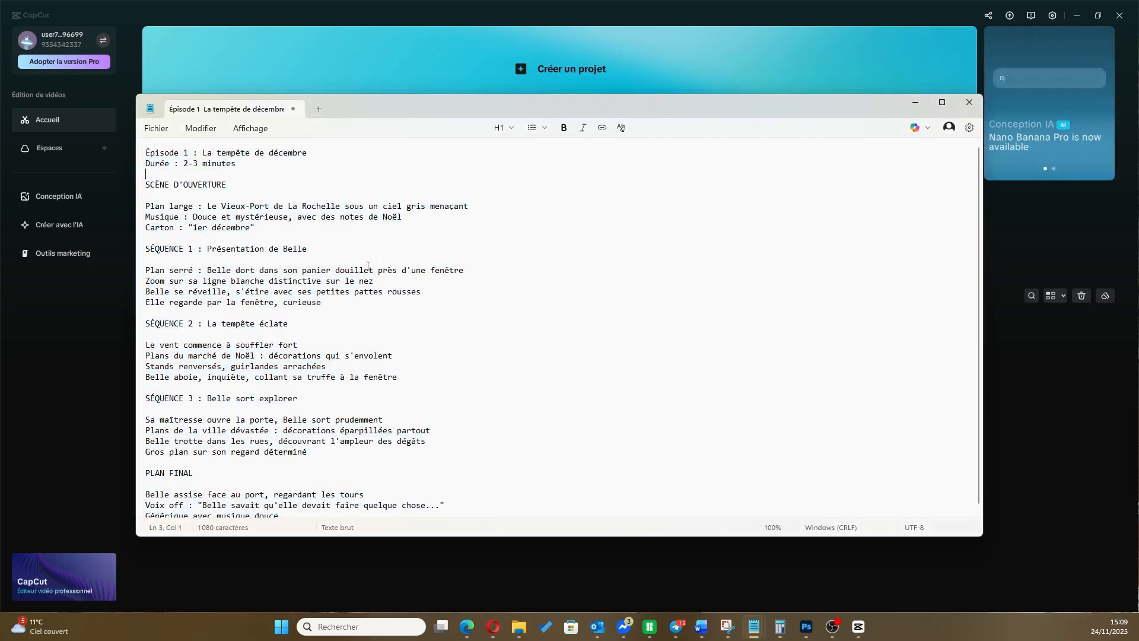
click(244, 188)
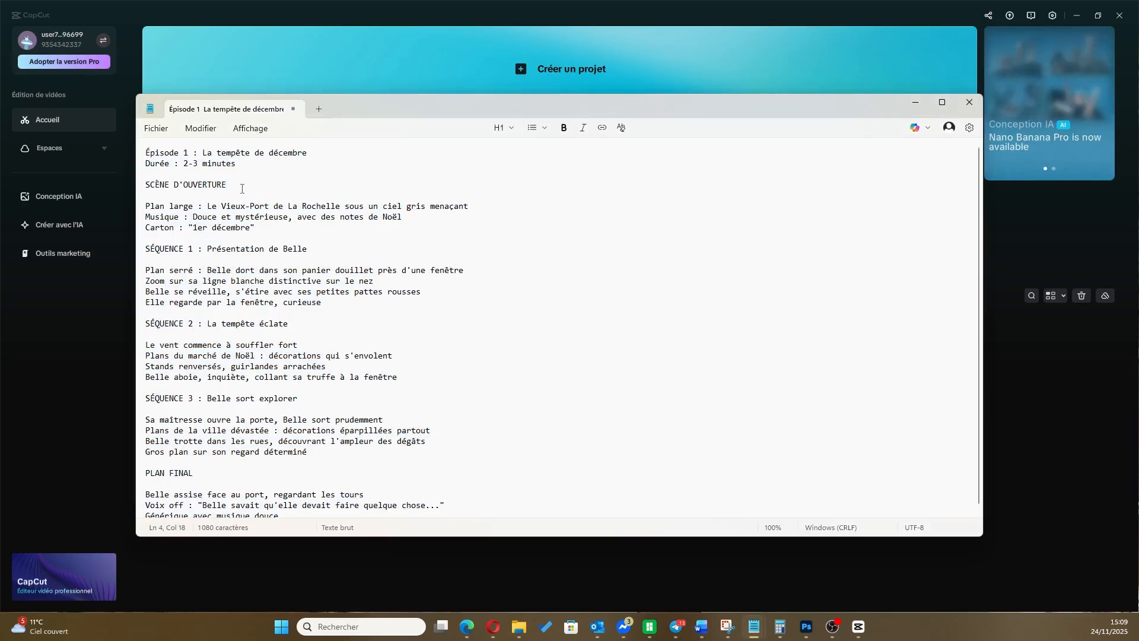
key(Return)
key(Return)
text(PRéal)
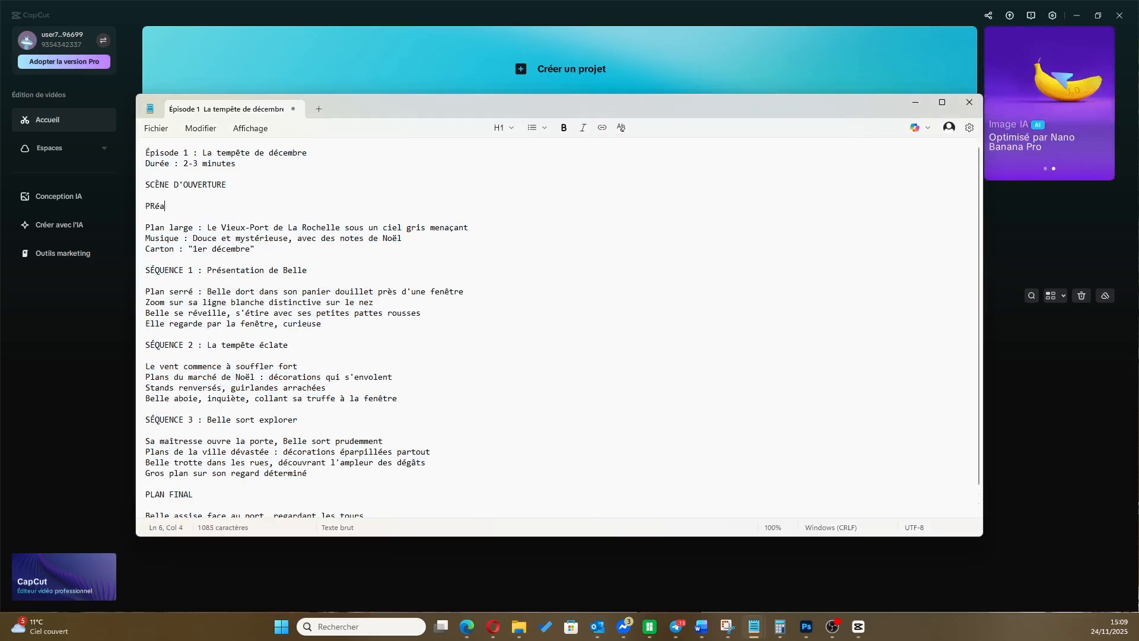
key(BackSpace)
key(BackSpace)
key(BackSpace)
key(BackSpace)
text(réalabe)
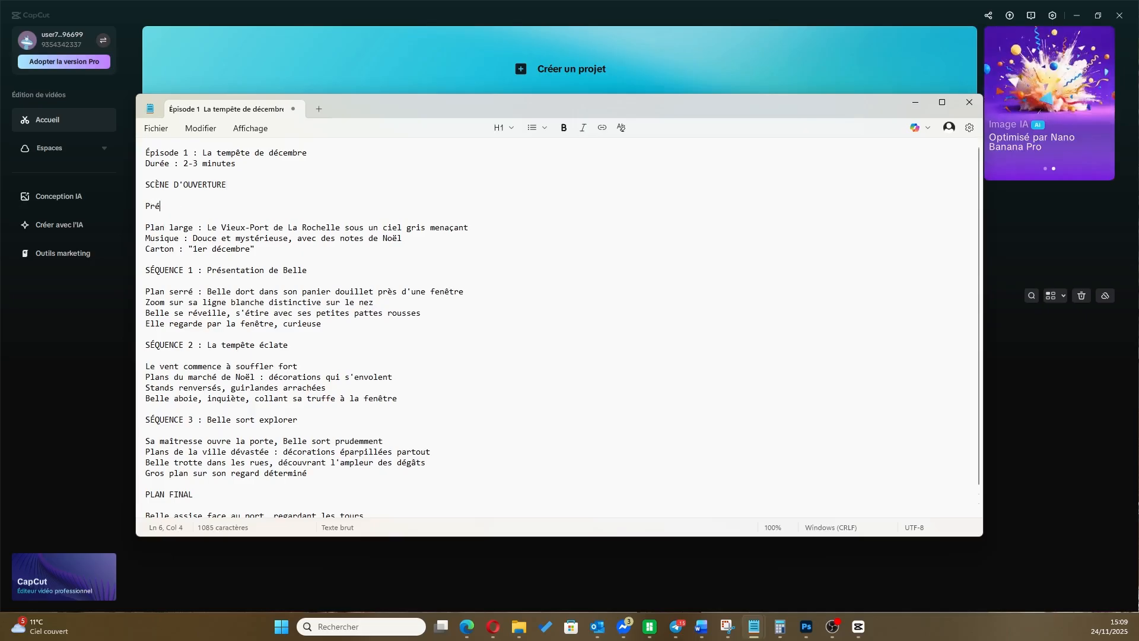
key(BackSpace)
key(BackSpace)
key(BackSpace)
key(BackSpace)
key(BackSpace)
key(BackSpace)
key(BackSpace)
key(BackSpace)
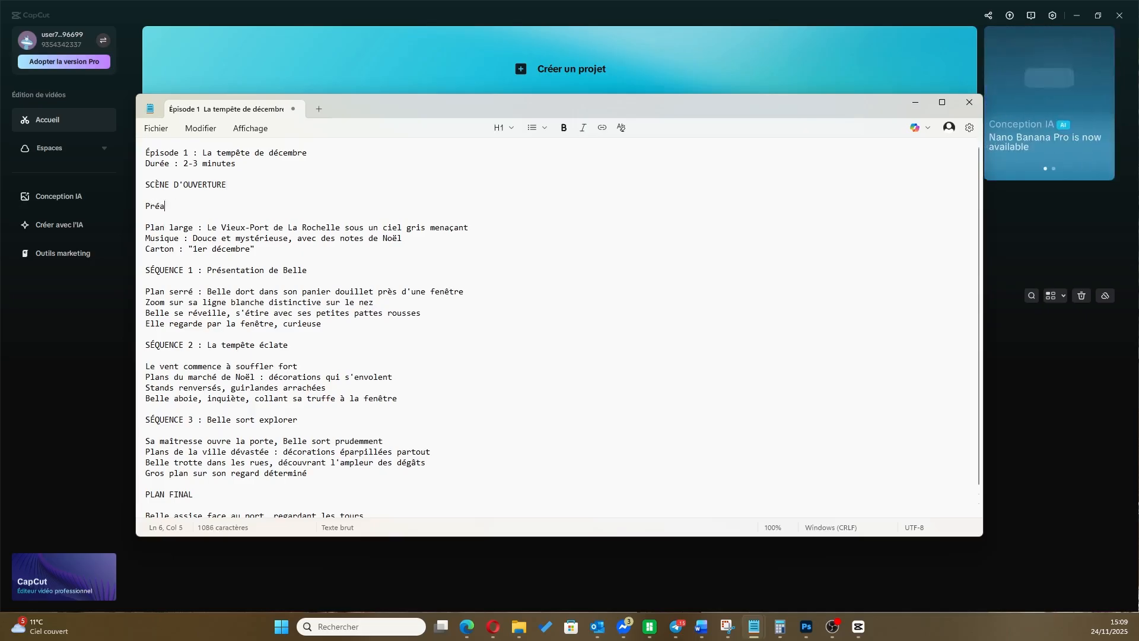
Write "Belle est un chien de type Spitz rousse avec une ligne blanche allant de la truffe jusqu'à la queue." in the empty paragraph
text(Belle est un chient)
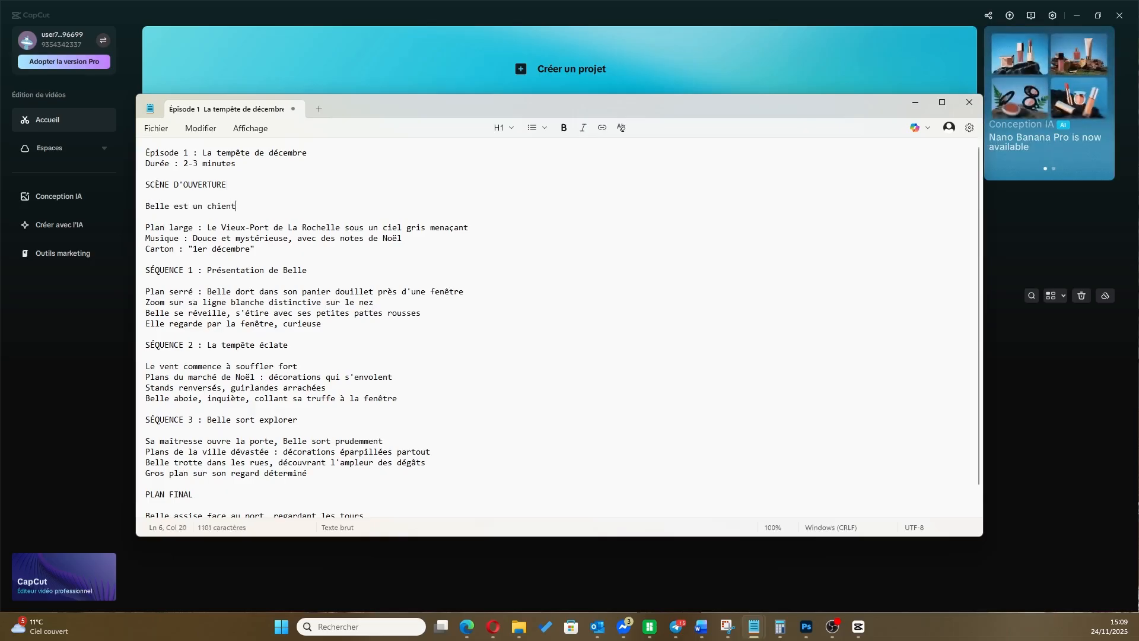
key(BackSpace)
text(de ty)
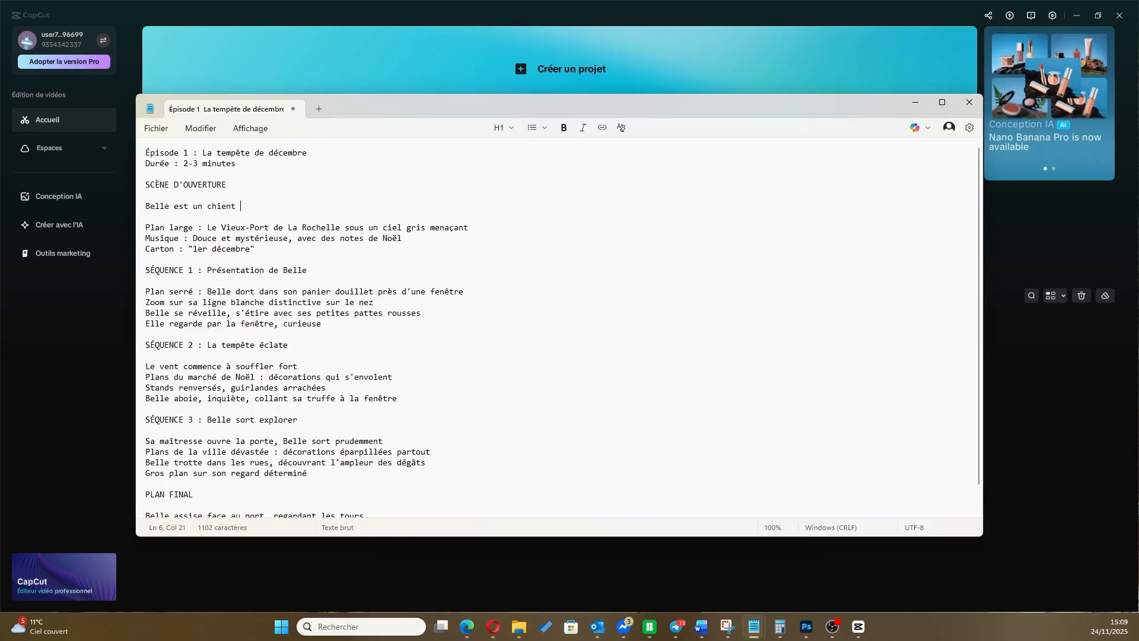
text(pe Spitz )
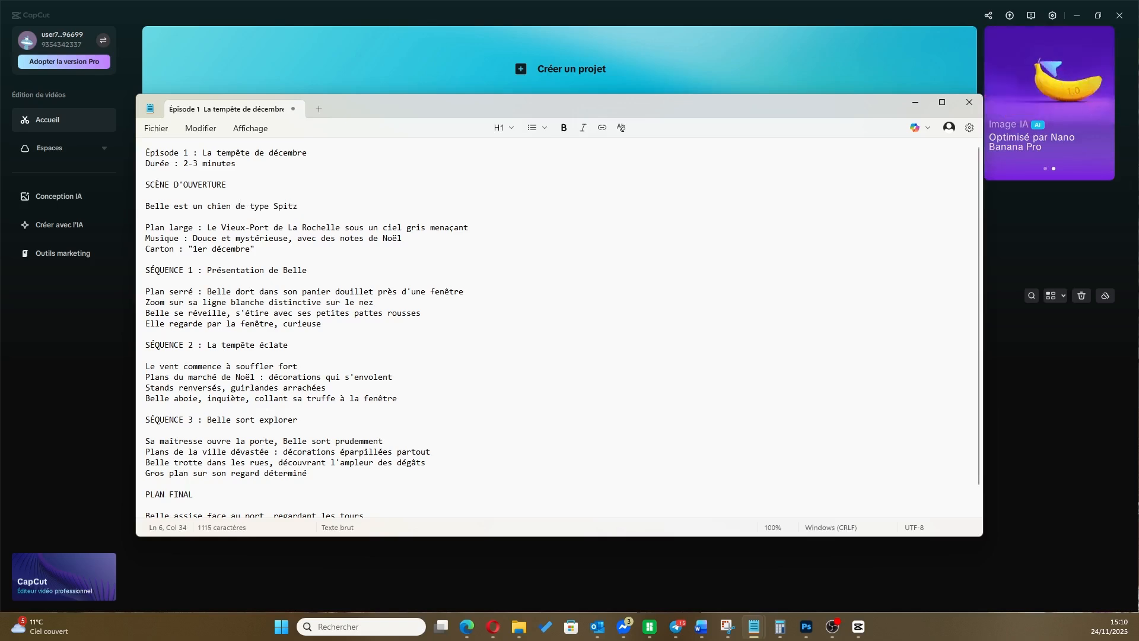
text(rousse avec une ligne blan)
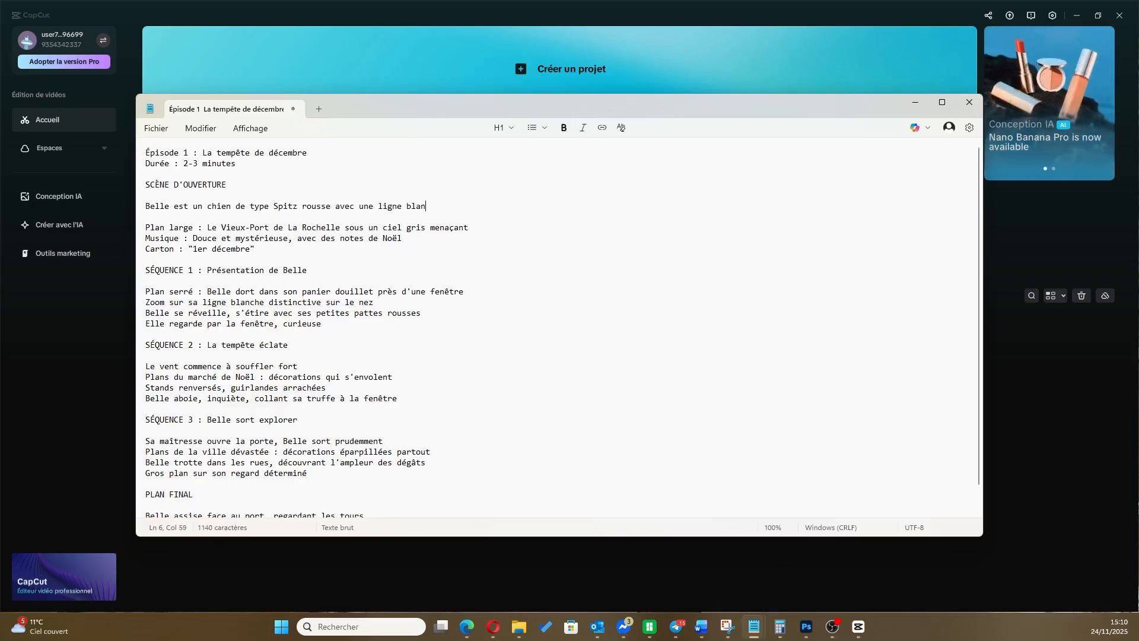
text(che allant de la t)
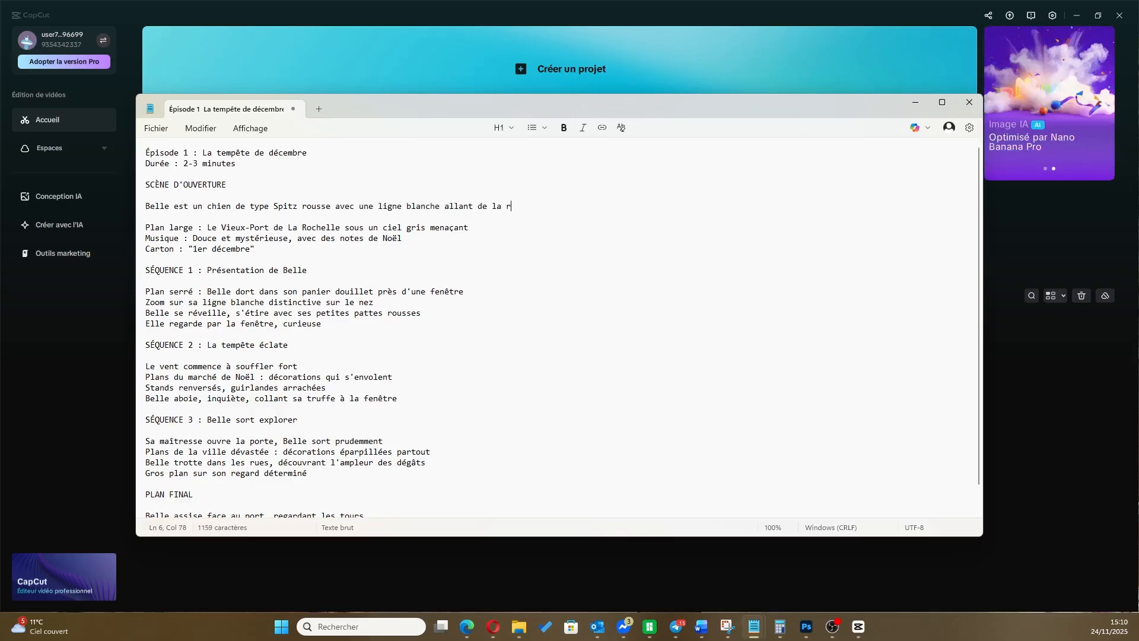
text(ruffe jusqu'à la queue.)
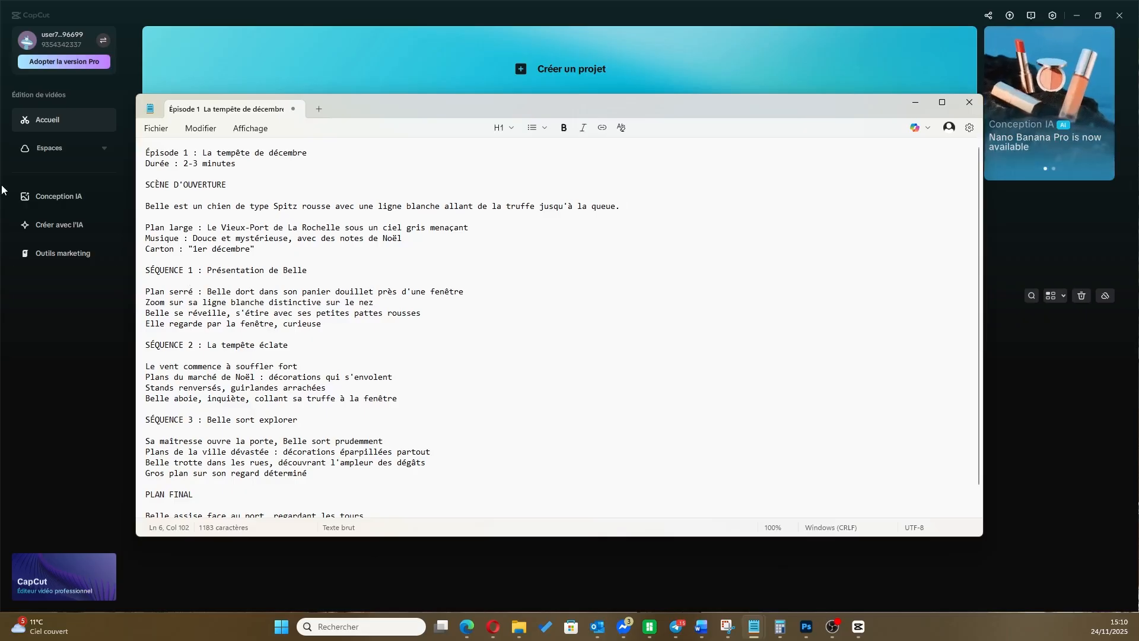
Copy the whole revised script, switch to CapCut and start an instant AI video in its AI video creation tool
key(ctrl+a)
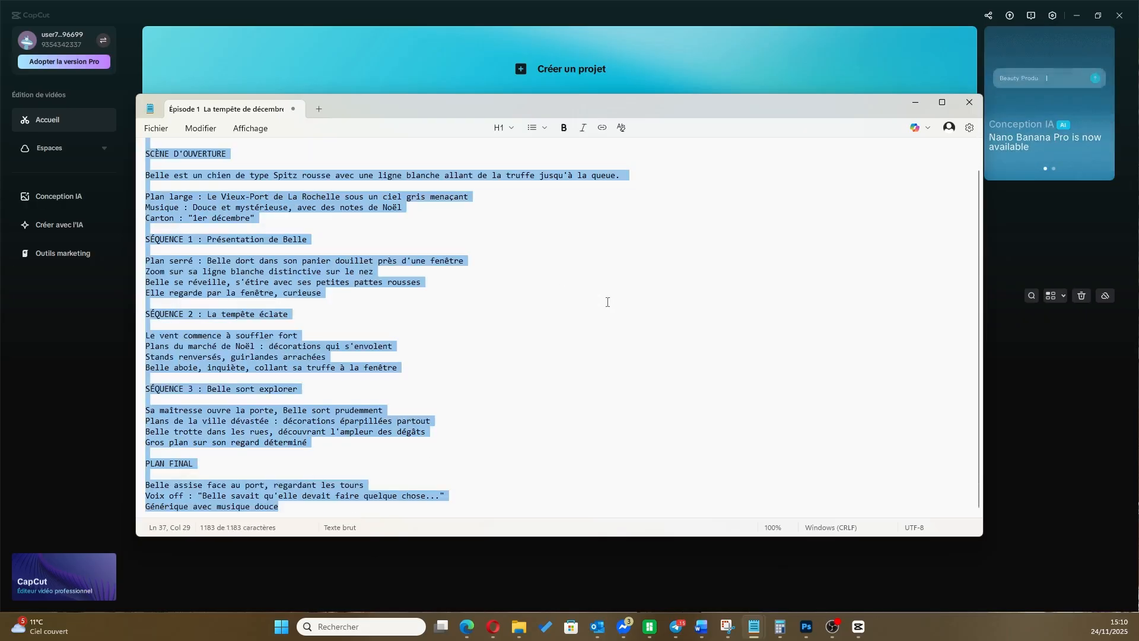
click(911, 16)
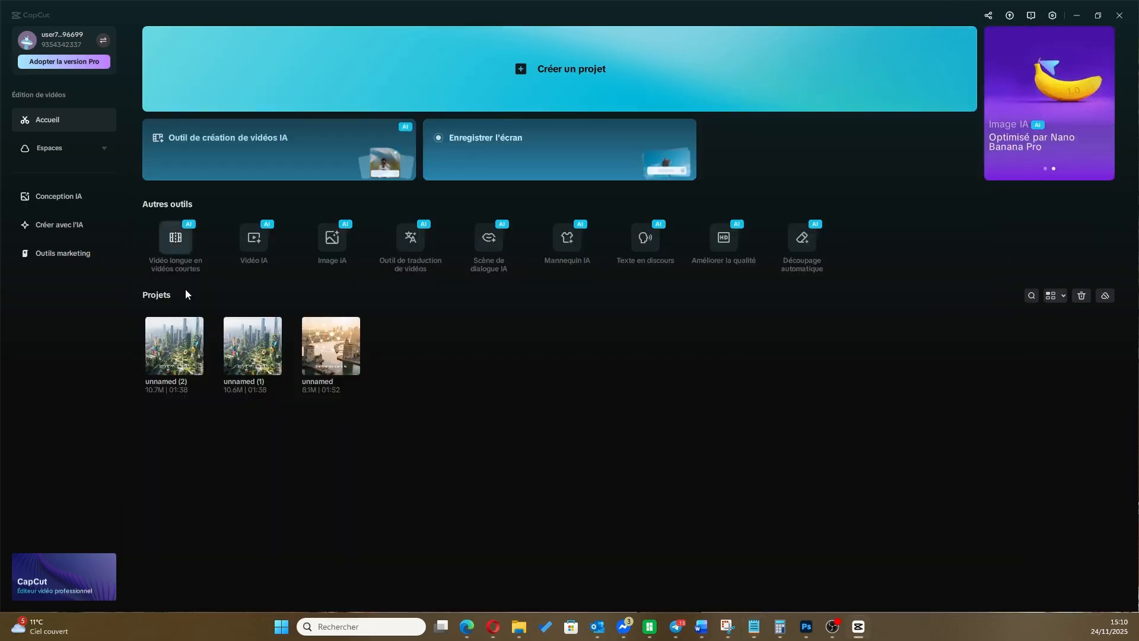
click(233, 144)
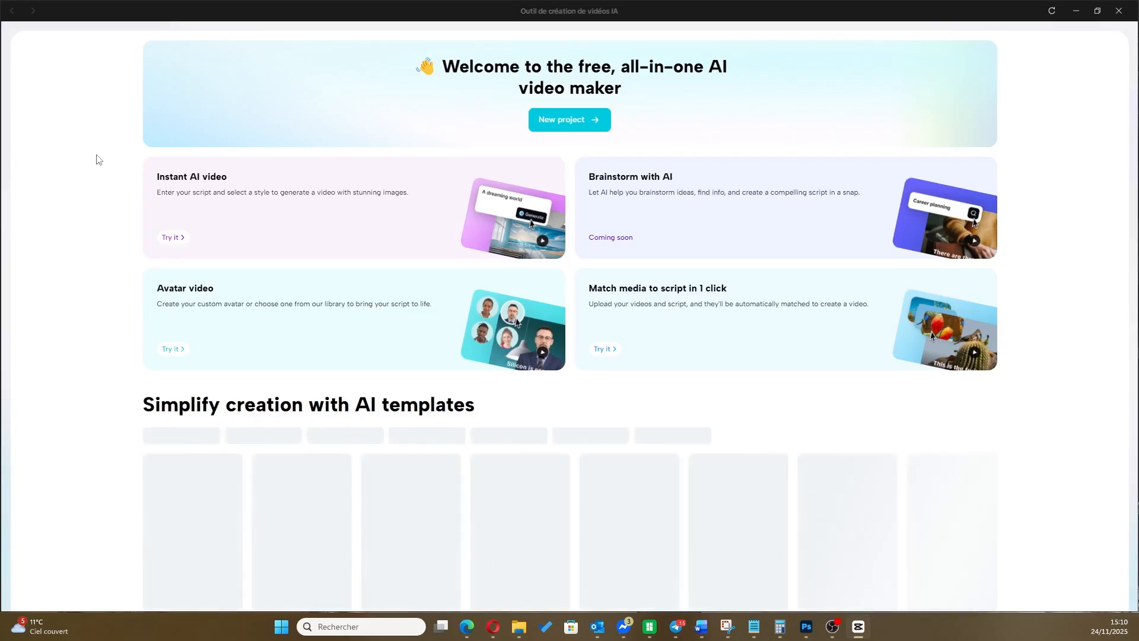
click(174, 237)
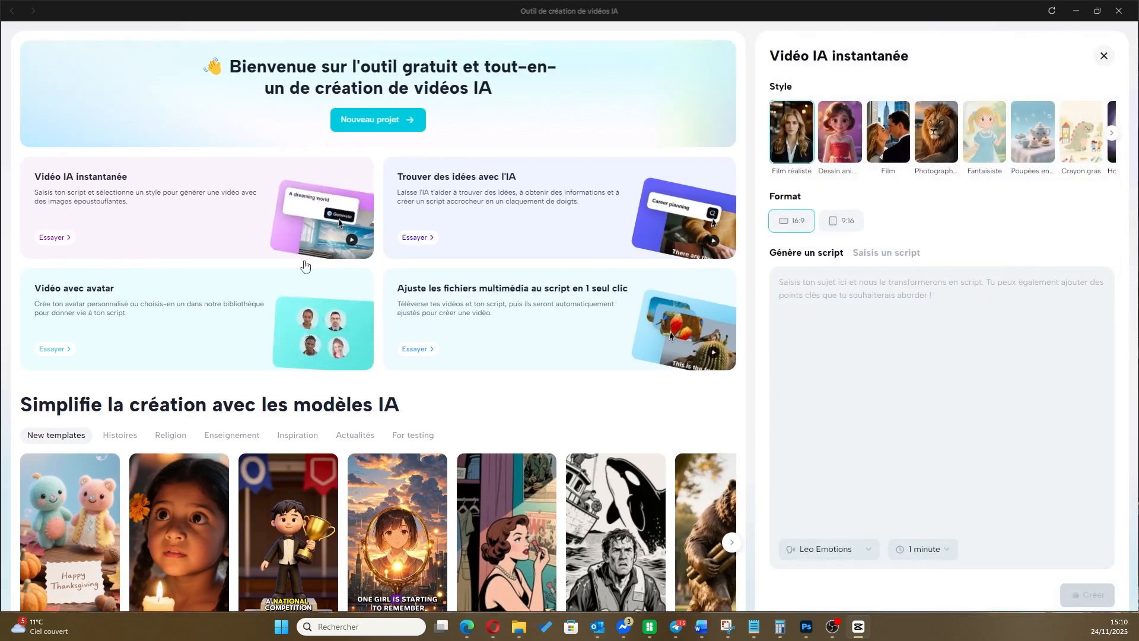
Set up the instant video with the 9:16 format and the cartoon style, and paste the copied script under "Génère un script"
click(859, 221)
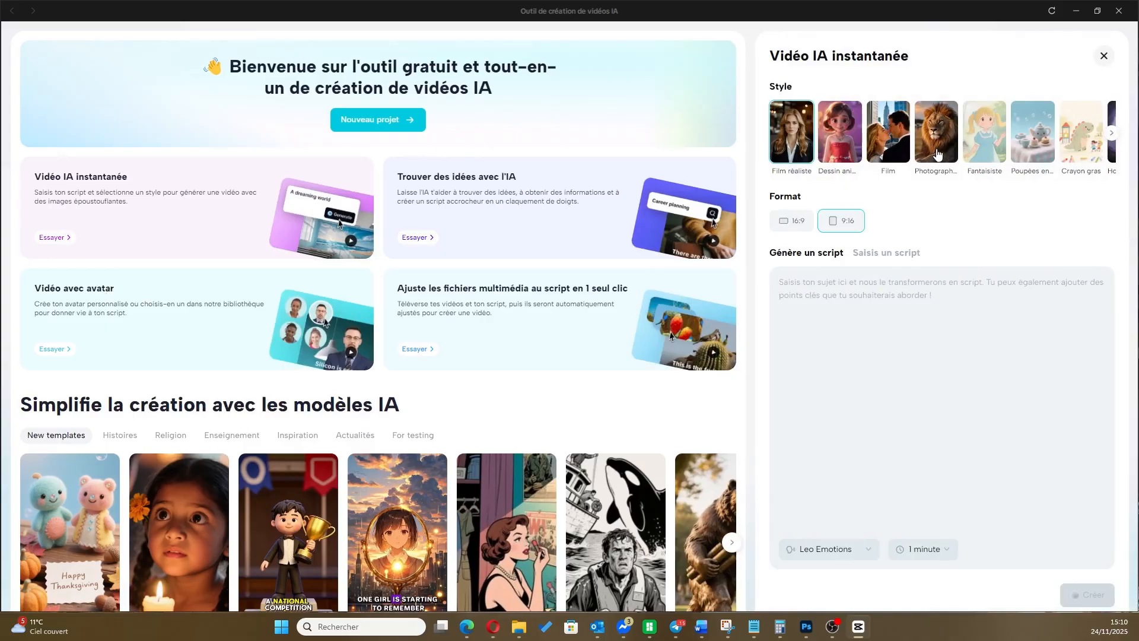
click(843, 128)
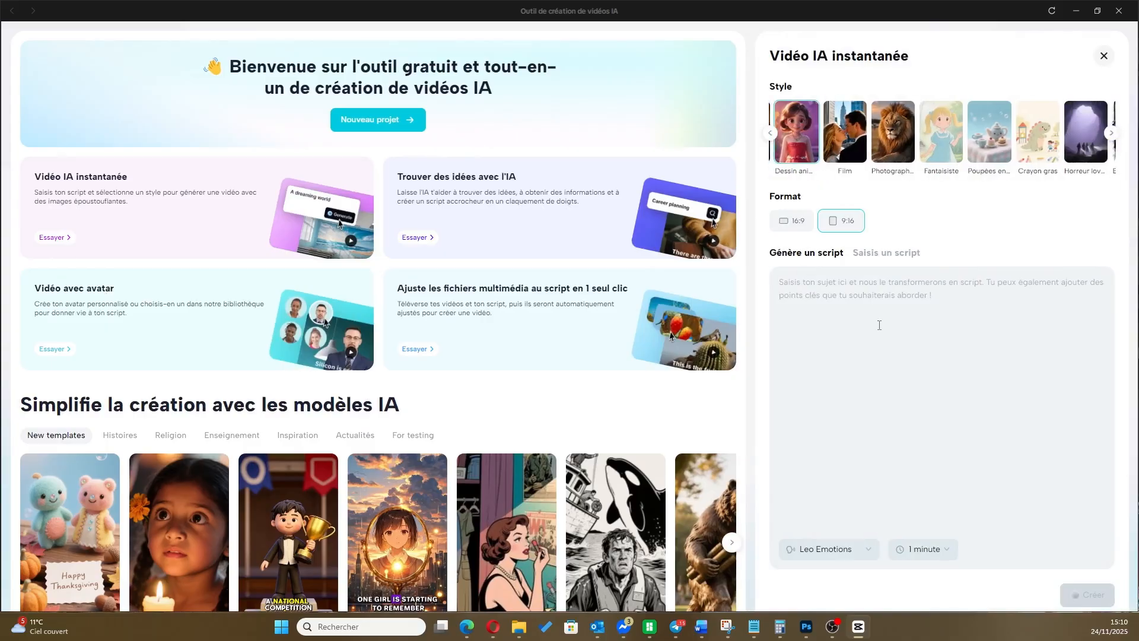
click(847, 316)
key(ctrl+v)
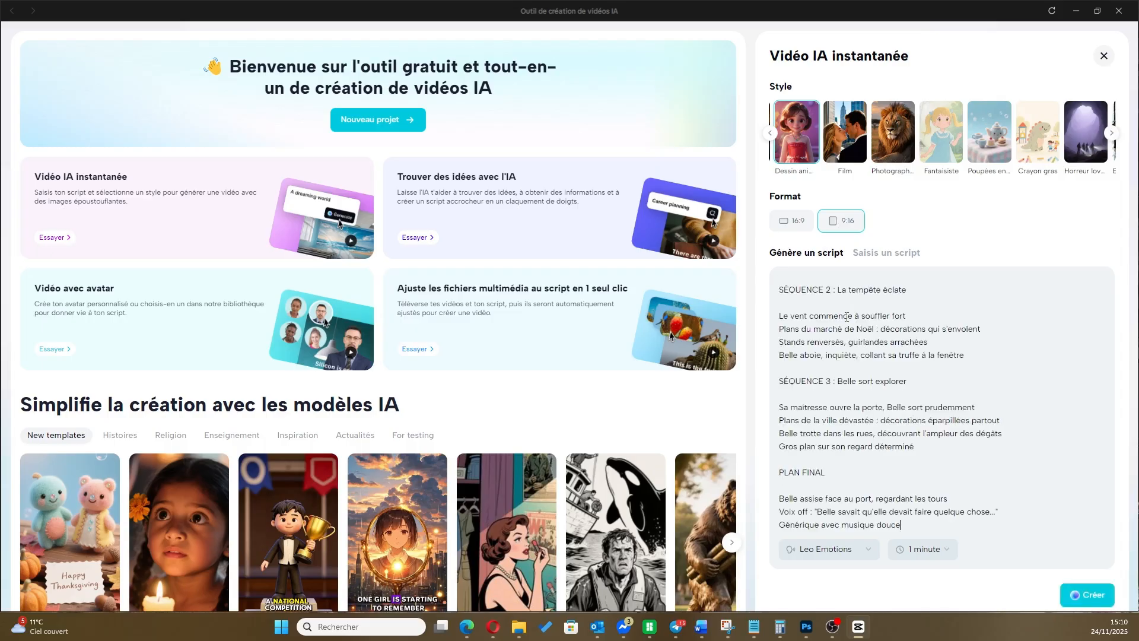
Move the sentence describing Belle from under "SCÈNE D'OUVERTURE" to below the "Durée" line, separated by a blank line
scroll(882, 348, up, 8)
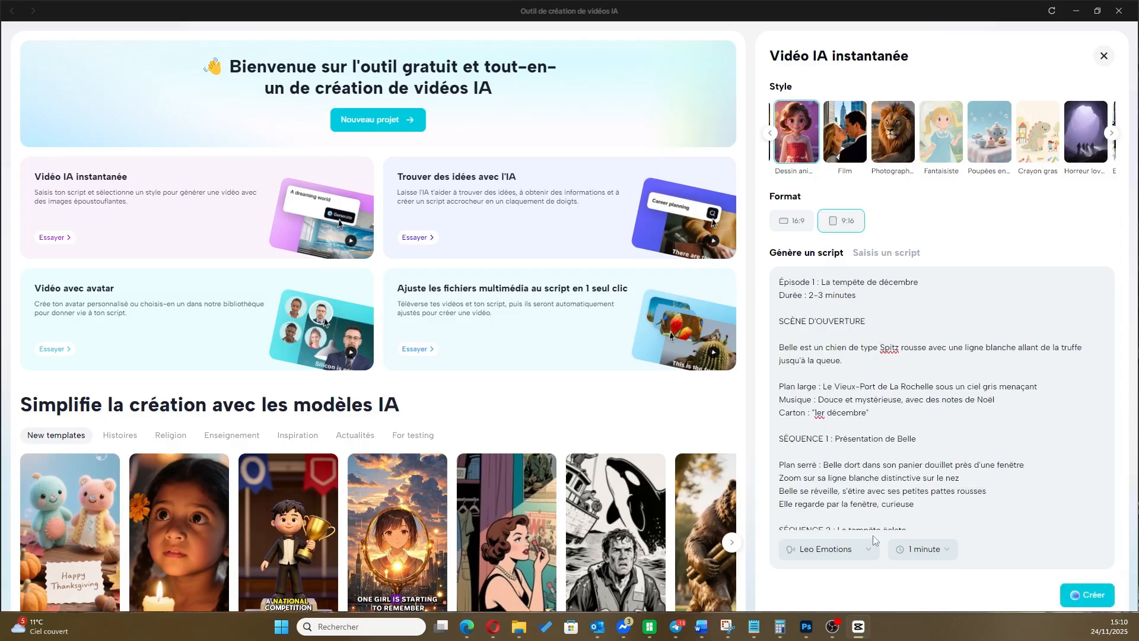
drag(843, 360, 780, 348)
key(ctrl+c)
key(BackSpace)
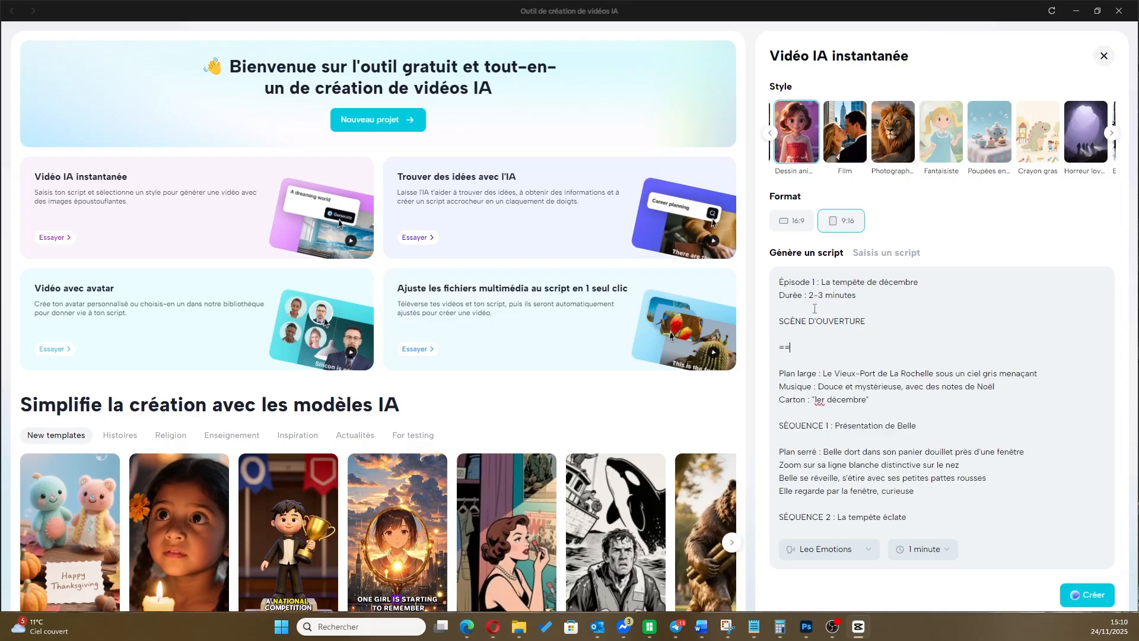
key(BackSpace)
click(872, 299)
key(Return)
key(Return)
key(BackSpace)
key(ctrl+v)
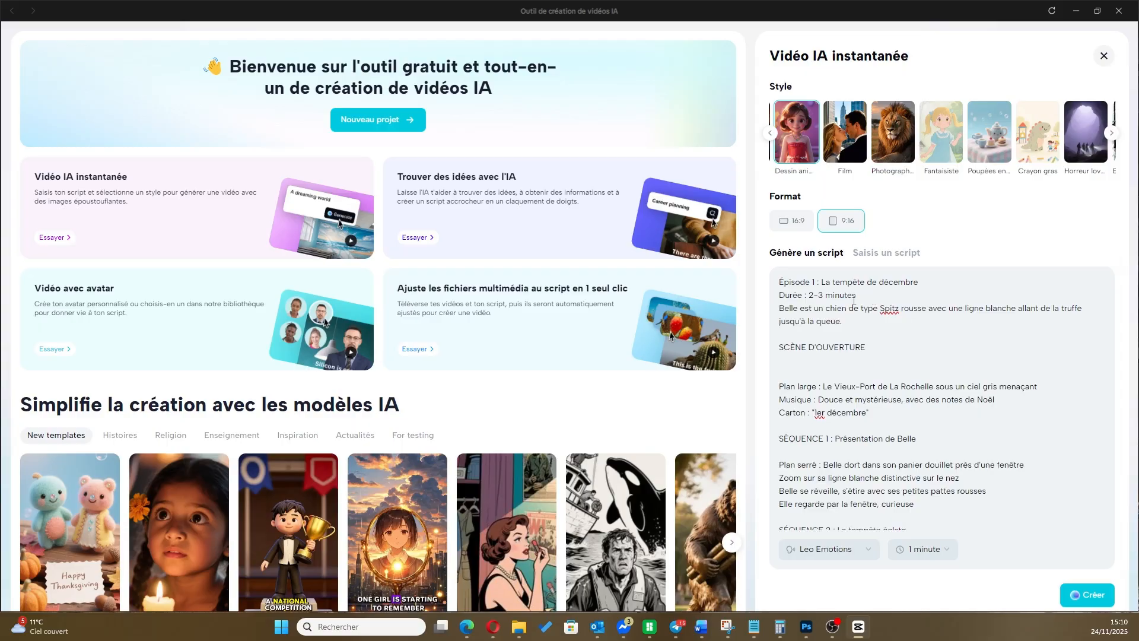
click(867, 299)
key(Return)
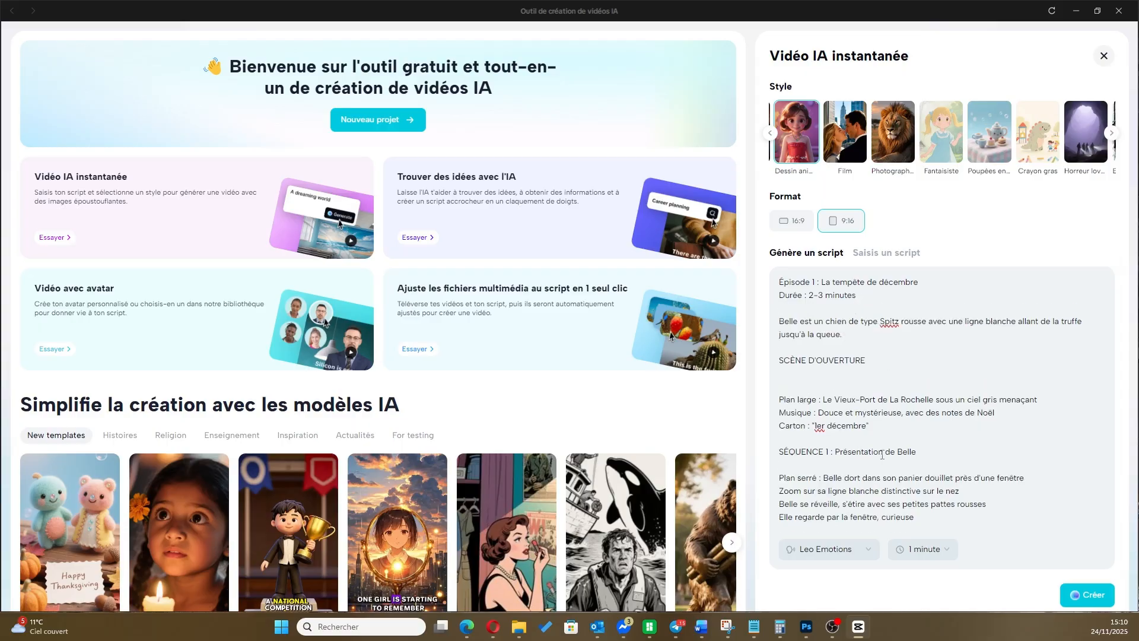
Preview the Homme calme voice and set the narration voice to Présentateur
click(867, 553)
scroll(857, 439, up, 15)
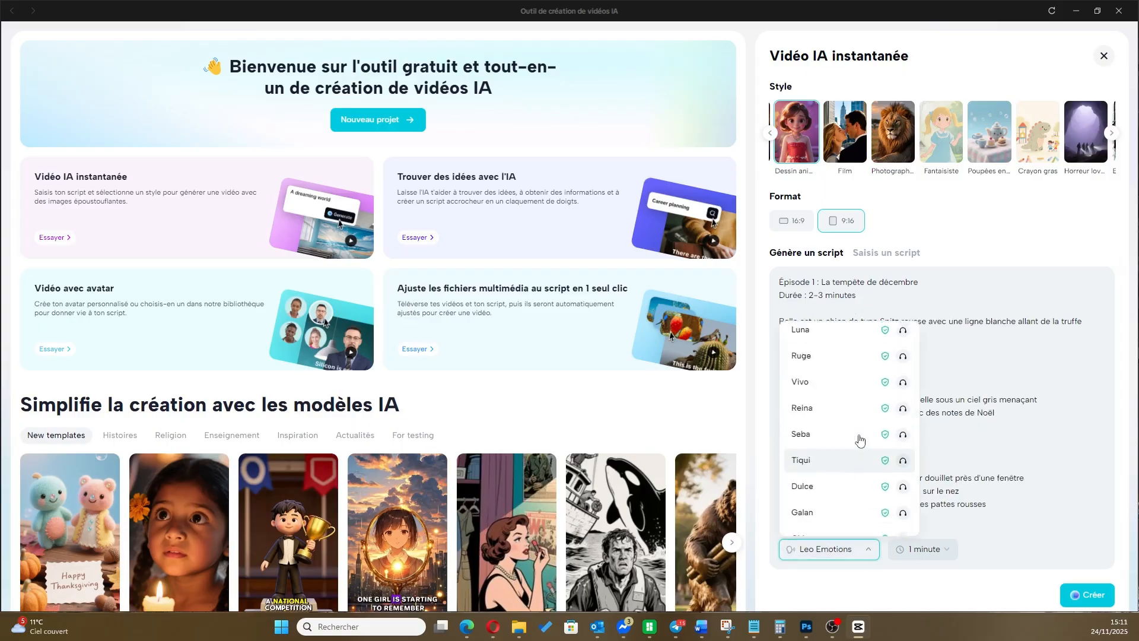
scroll(860, 439, up, 1)
scroll(858, 436, down, 3)
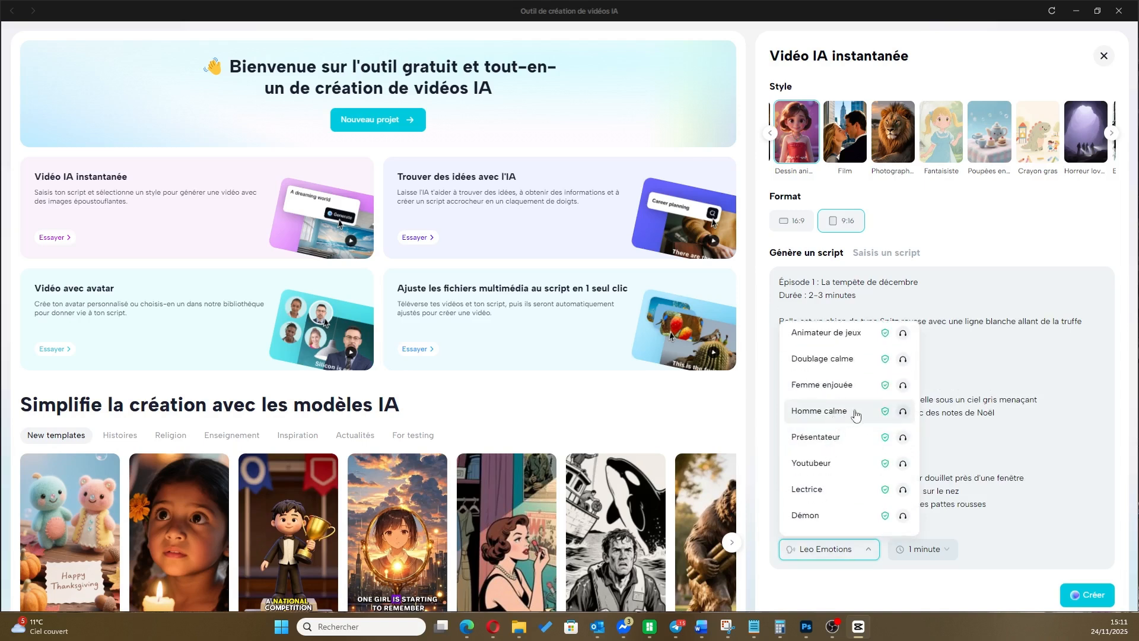
click(909, 416)
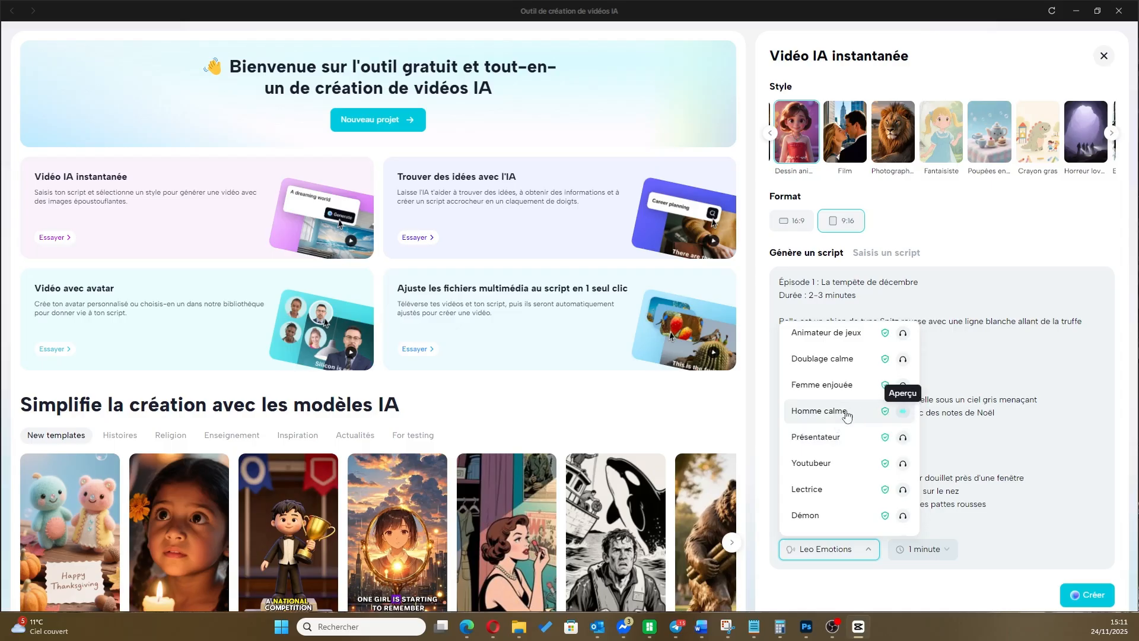
click(831, 438)
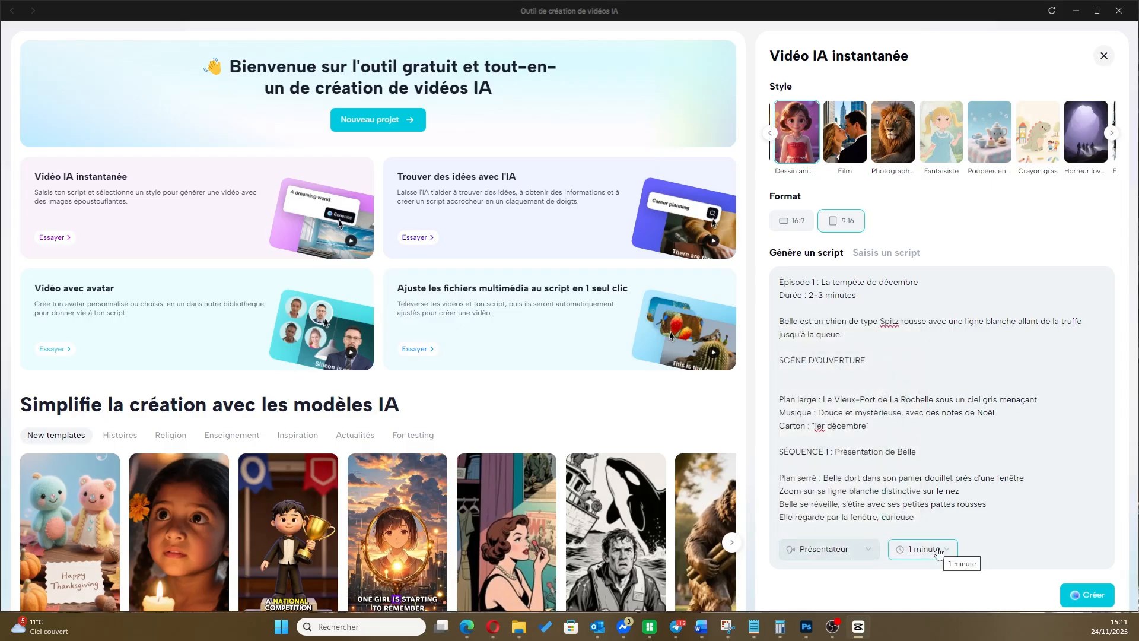
Look through the available voices and set the narration voice to Homme calme
click(861, 548)
scroll(864, 414, up, 2)
scroll(866, 412, down, 6)
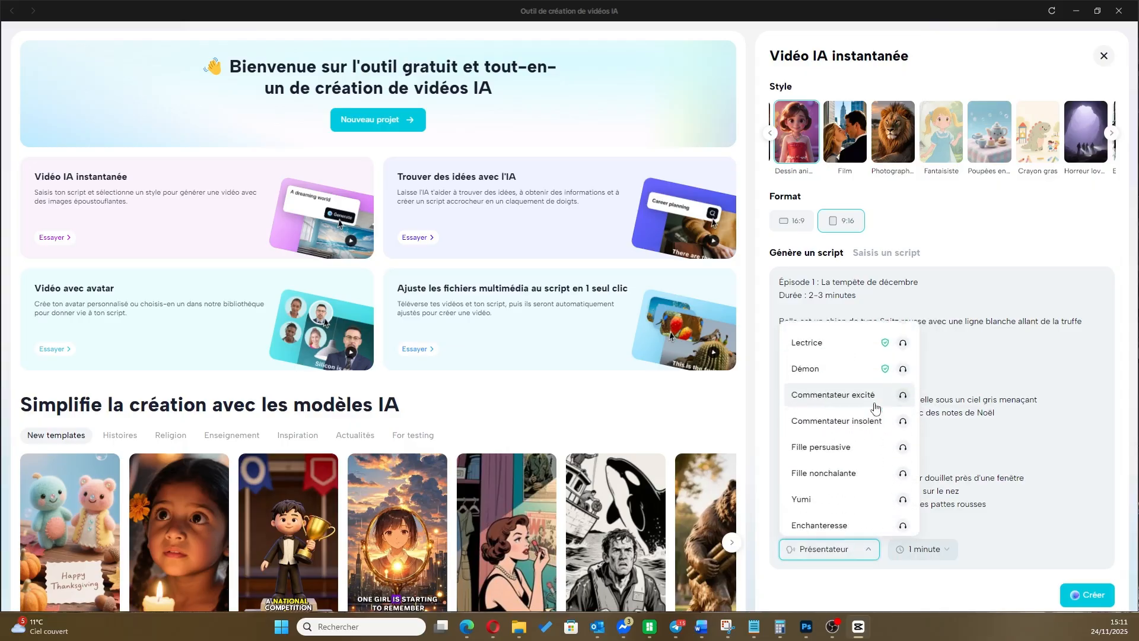
scroll(878, 406, down, 6)
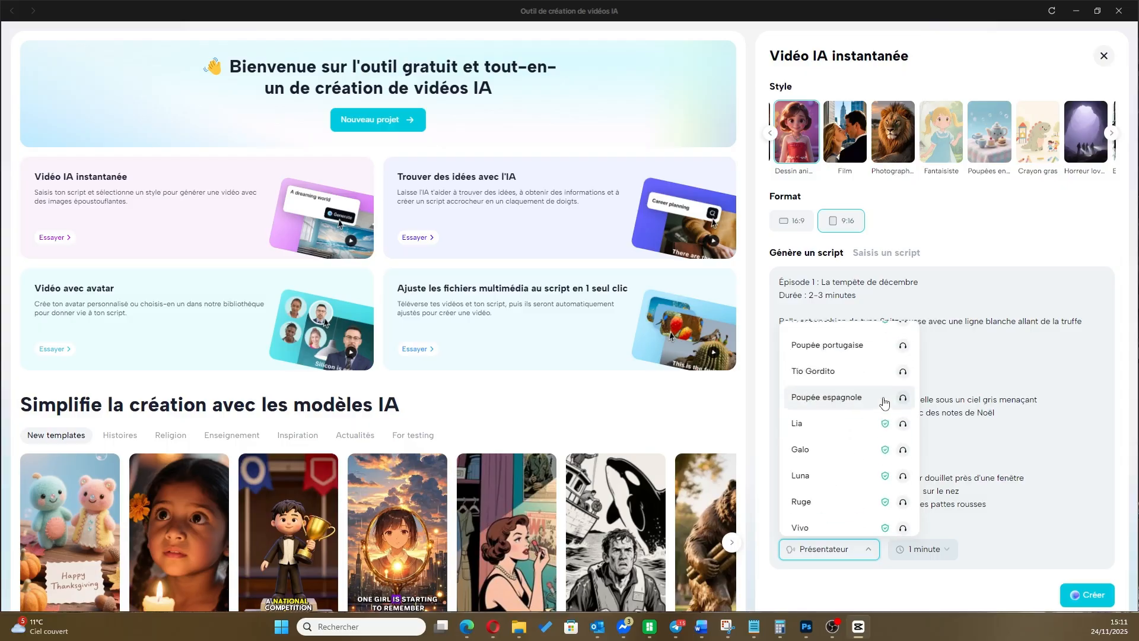
scroll(884, 402, up, 2)
scroll(881, 454, down, 5)
scroll(880, 454, up, 15)
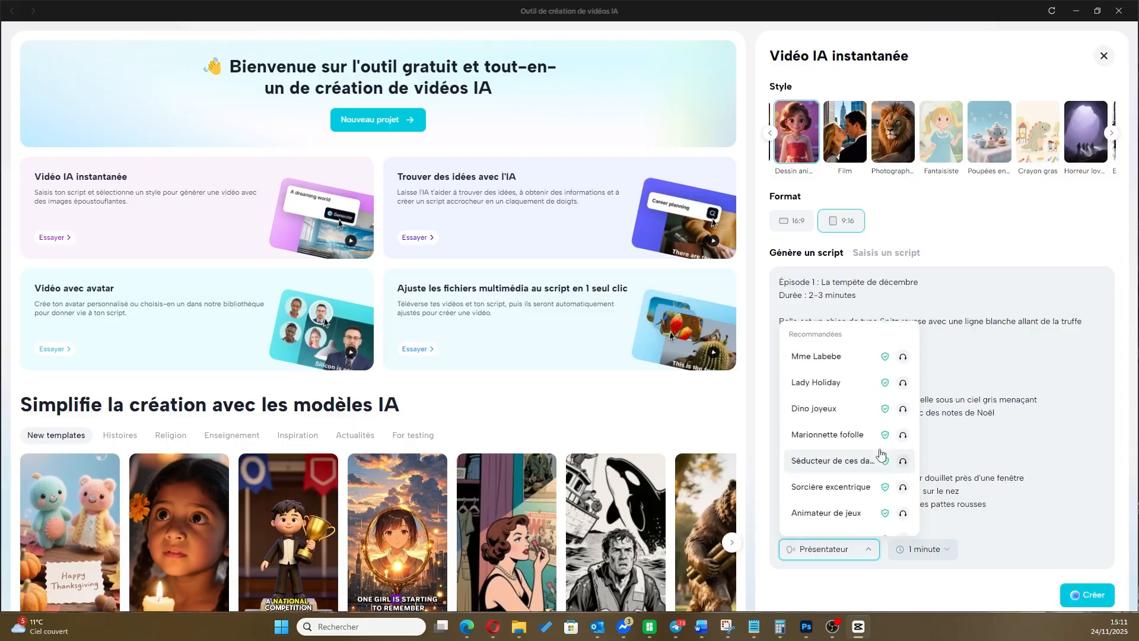
scroll(881, 454, down, 3)
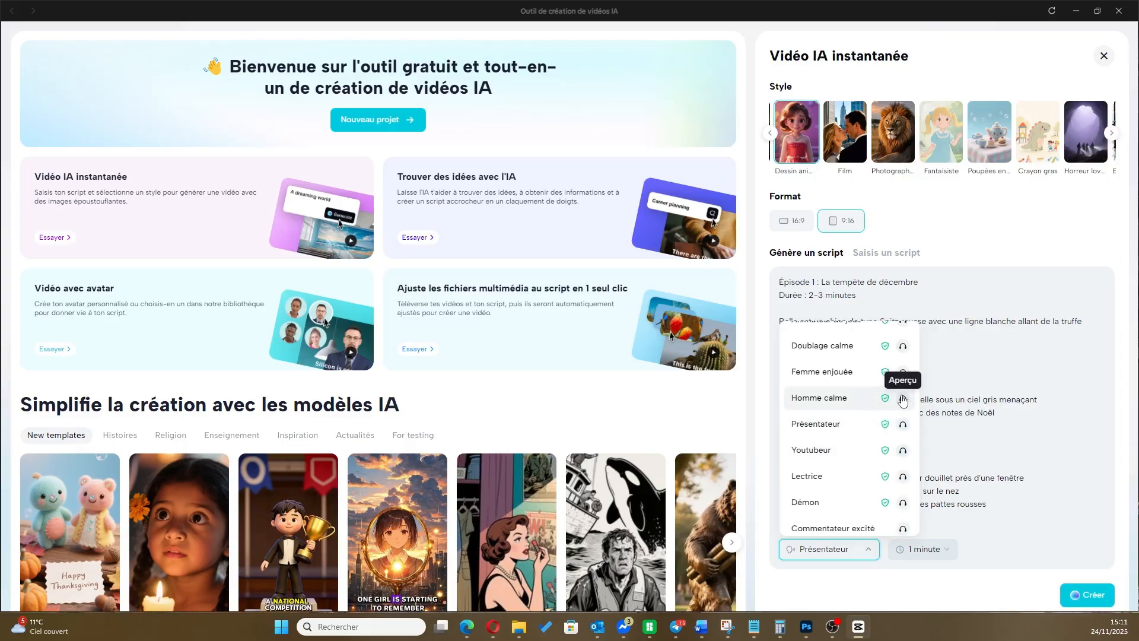
click(838, 398)
Create the video with a duration of 3 minutes and play the result through to the end
click(953, 549)
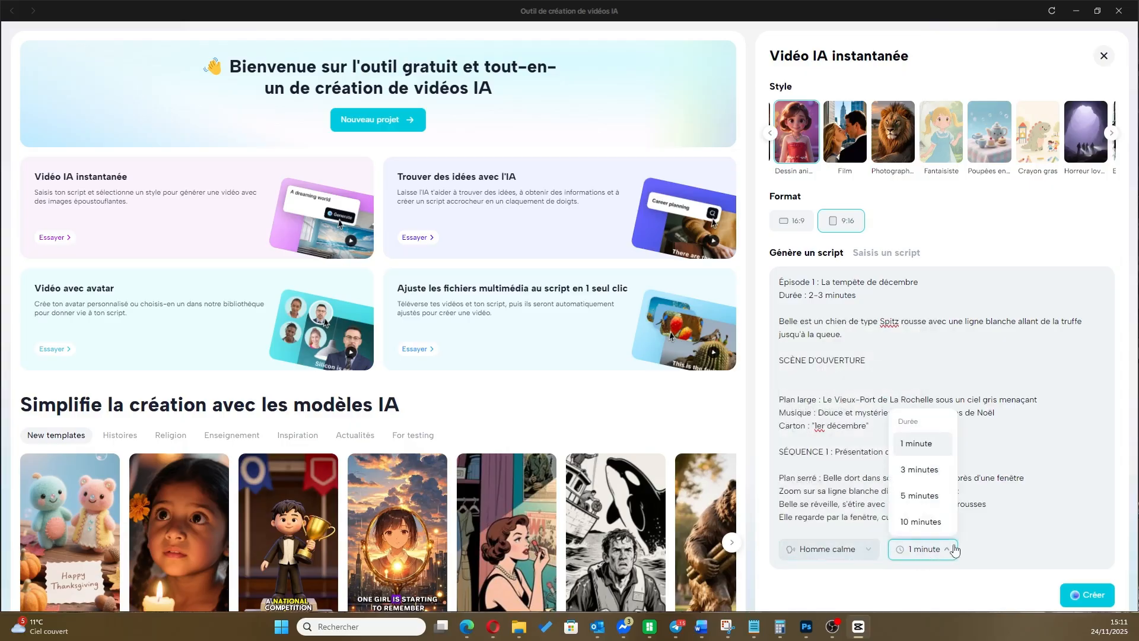
click(920, 469)
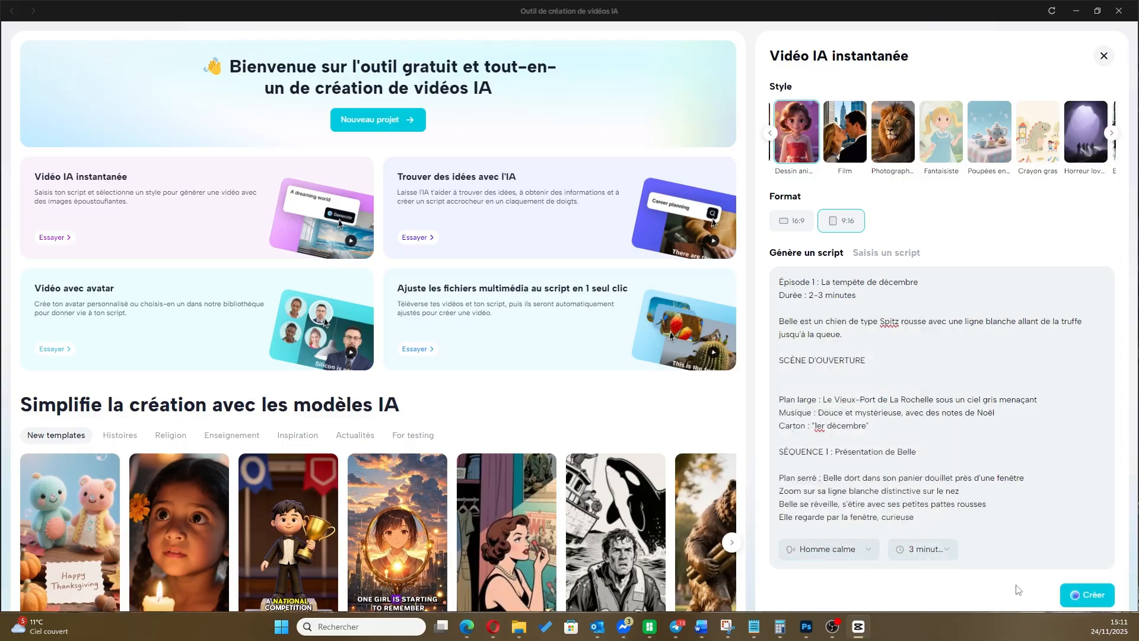
click(1088, 596)
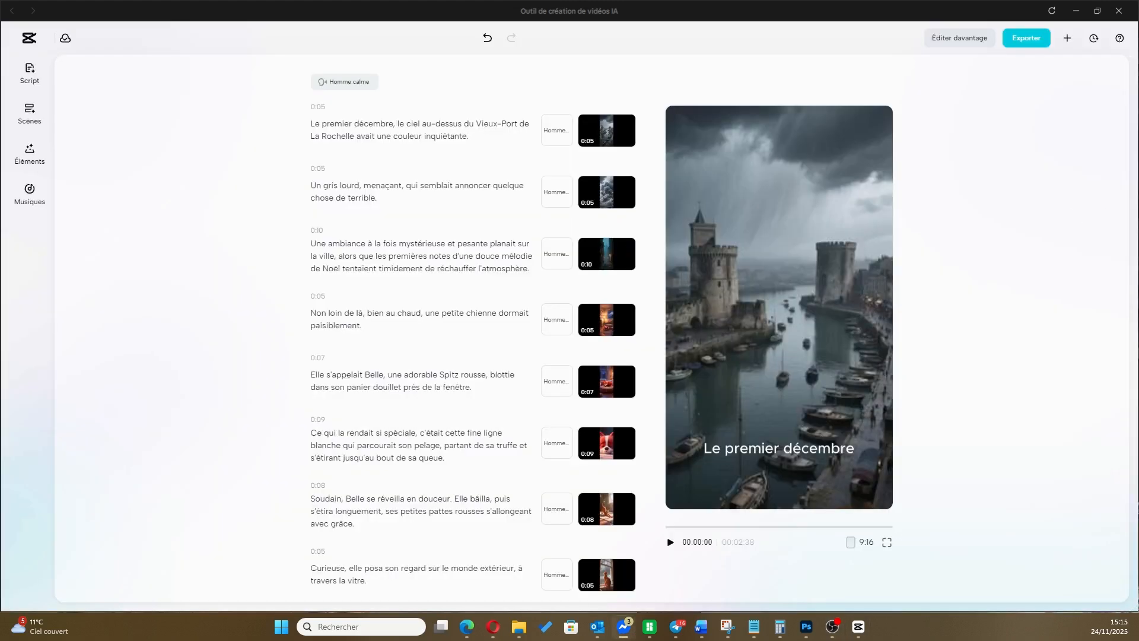
click(671, 544)
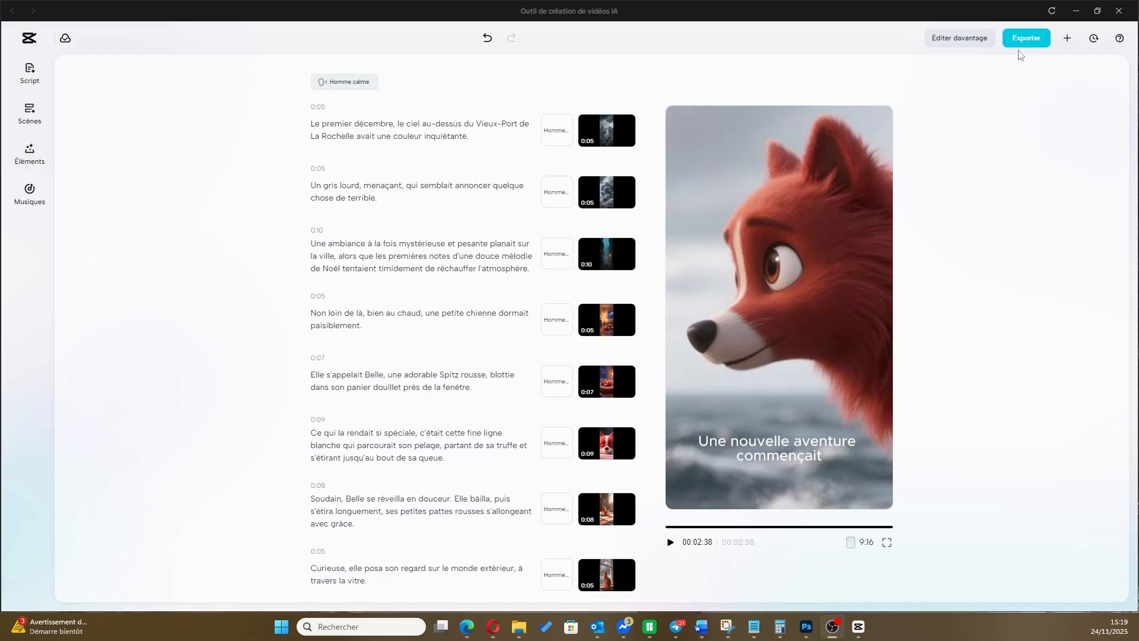
Export the video under the file name "1er" with Élevée quality and 1080p resolution
click(1030, 40)
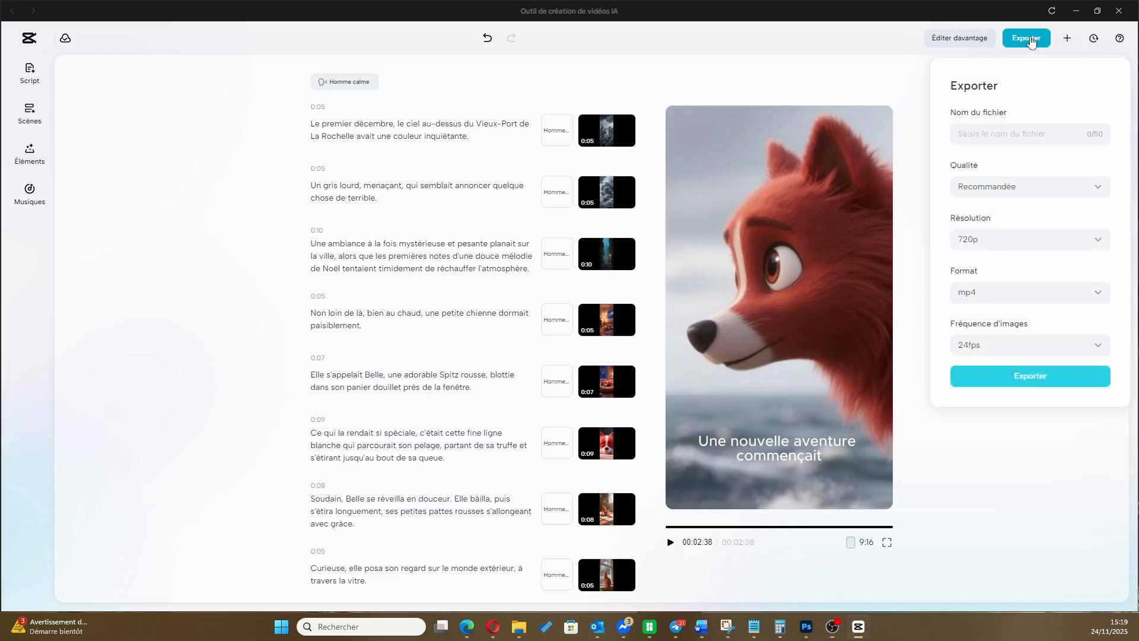
click(1004, 134)
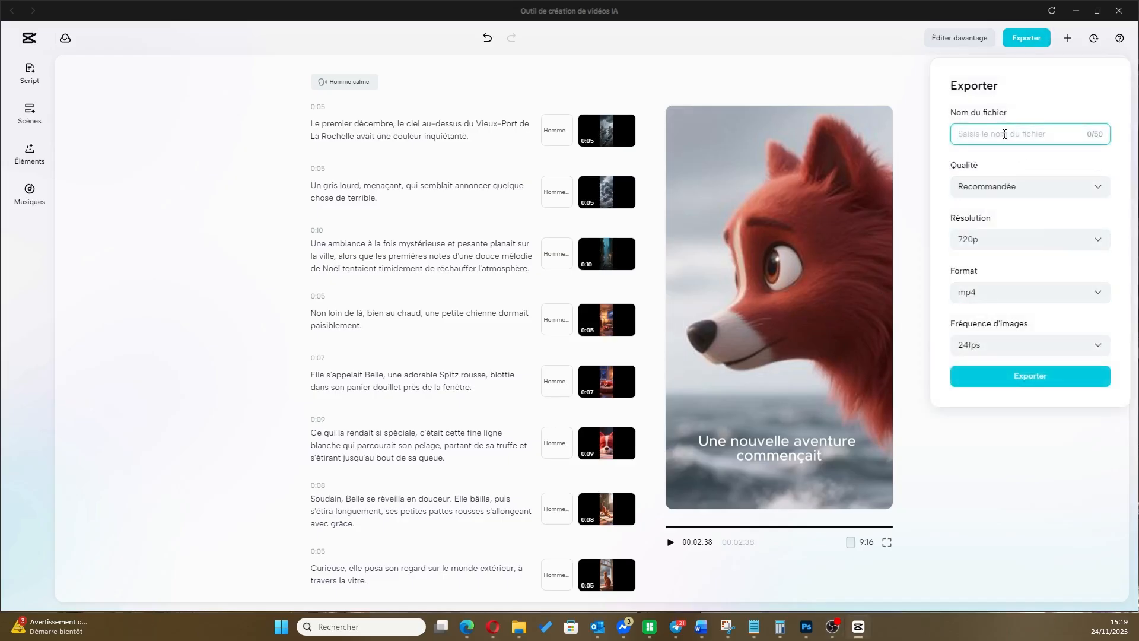
text(ler)
click(1033, 187)
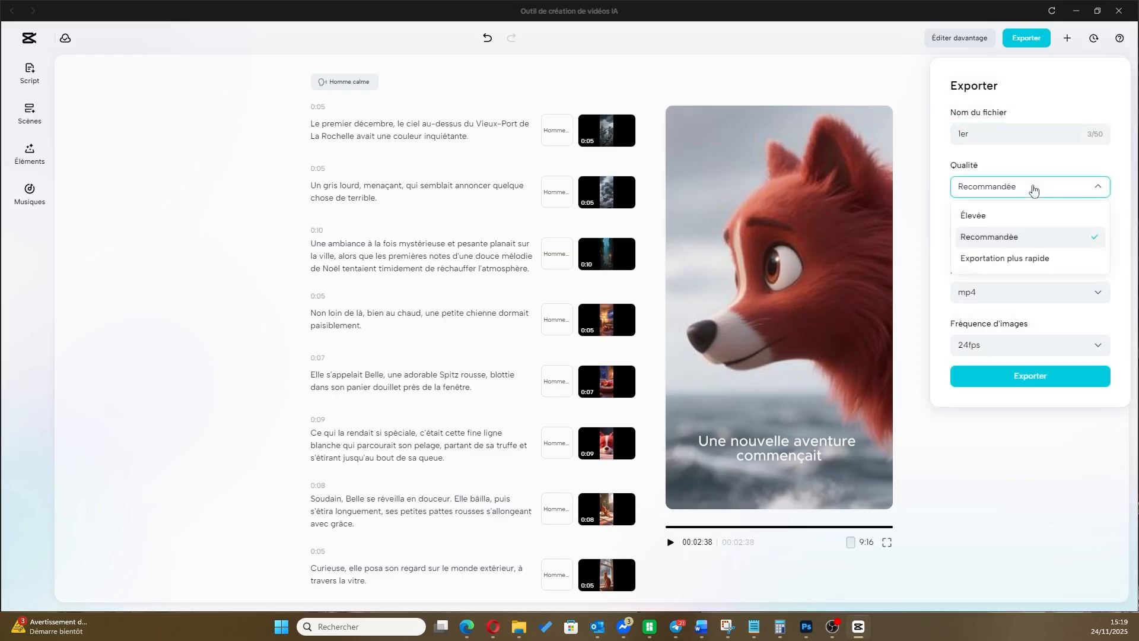
click(1027, 222)
click(1030, 243)
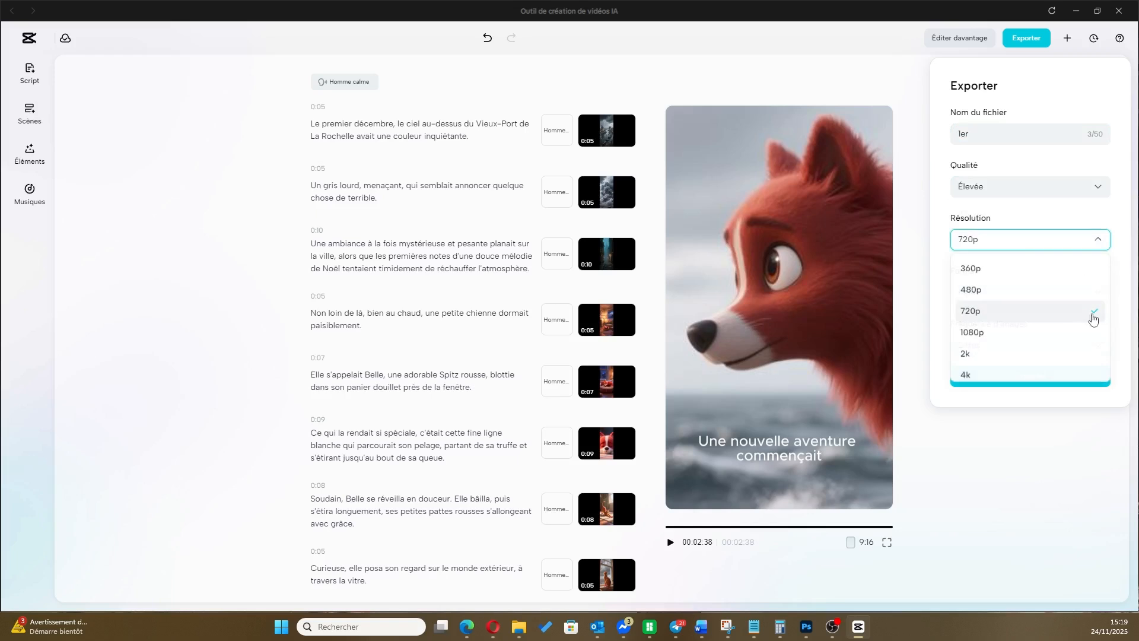
click(1011, 336)
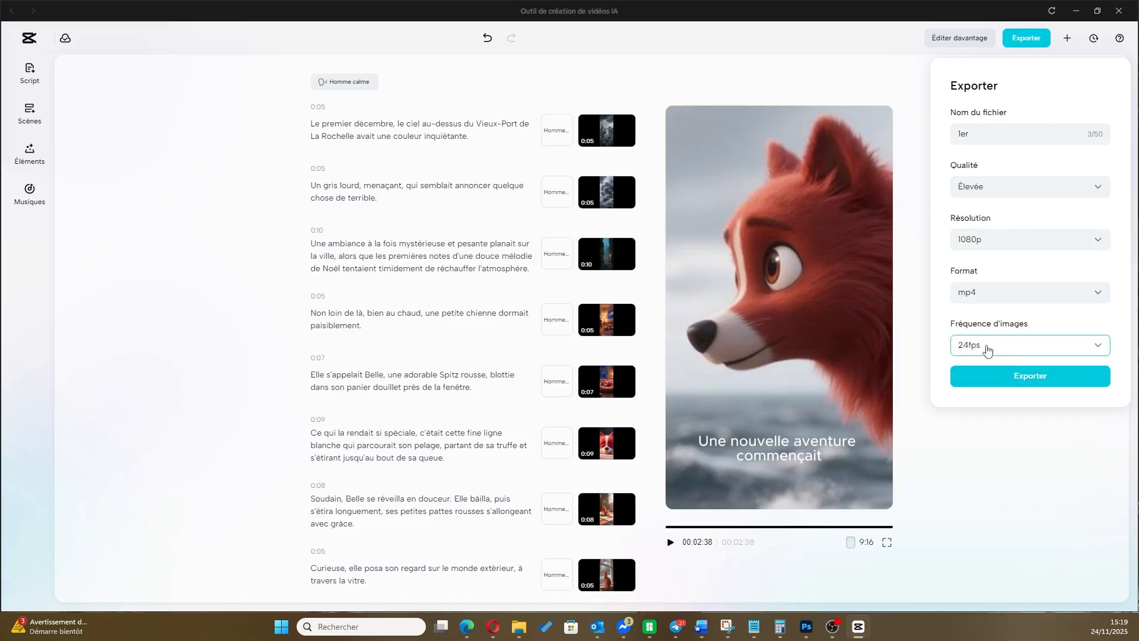
click(1034, 378)
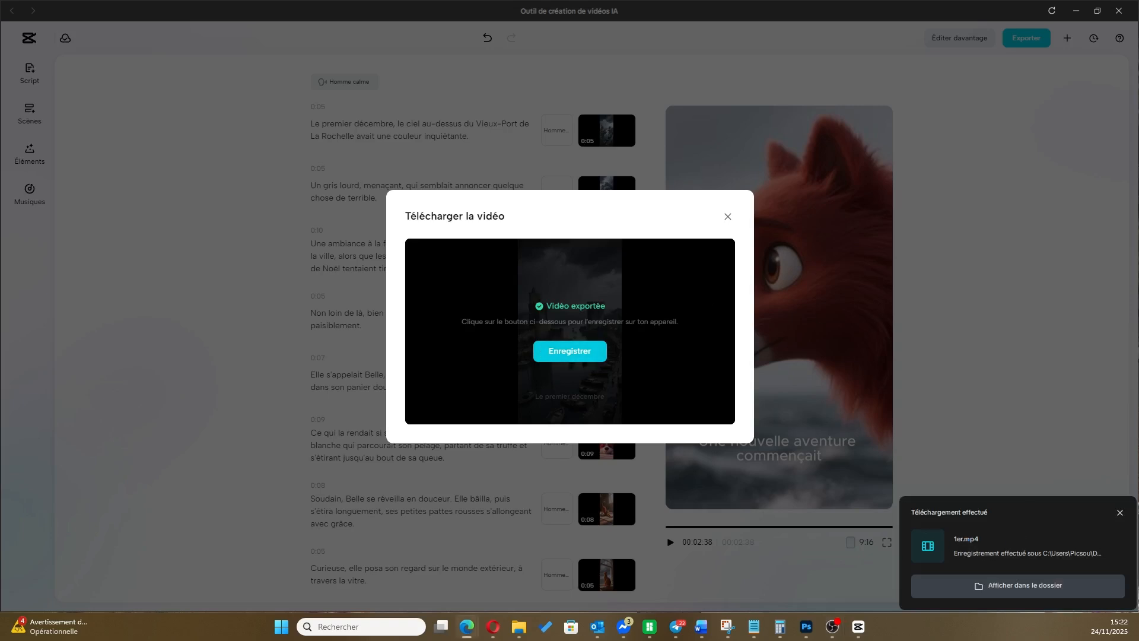
Switch to YouTube in the Edge browser and upload the exported 1er.mp4 as a new video
click(467, 626)
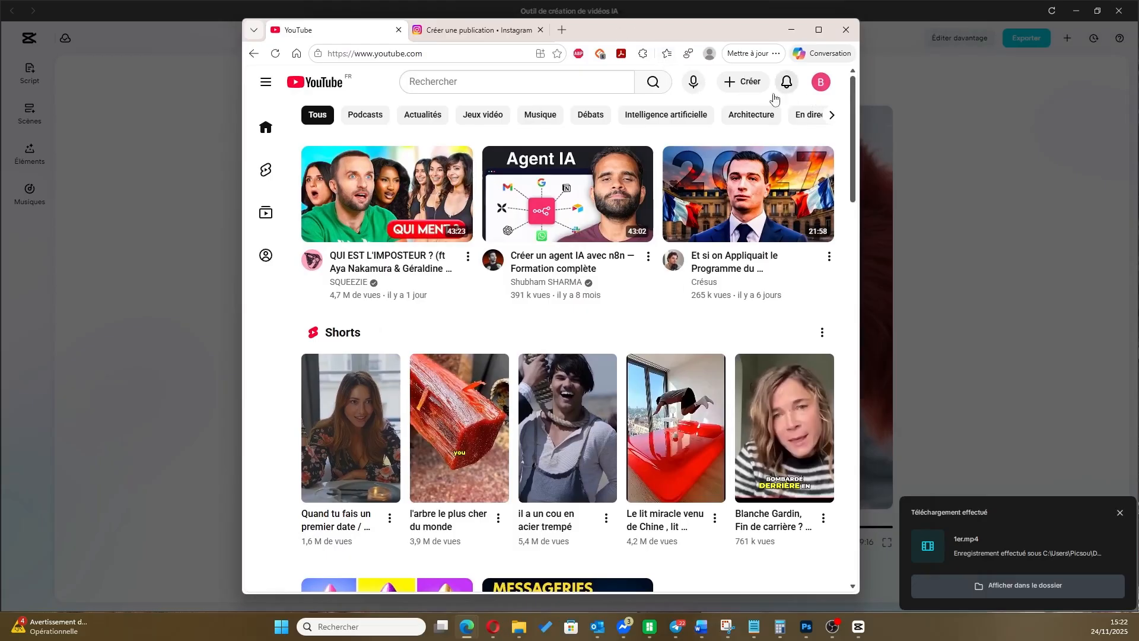
click(820, 86)
click(820, 84)
click(819, 83)
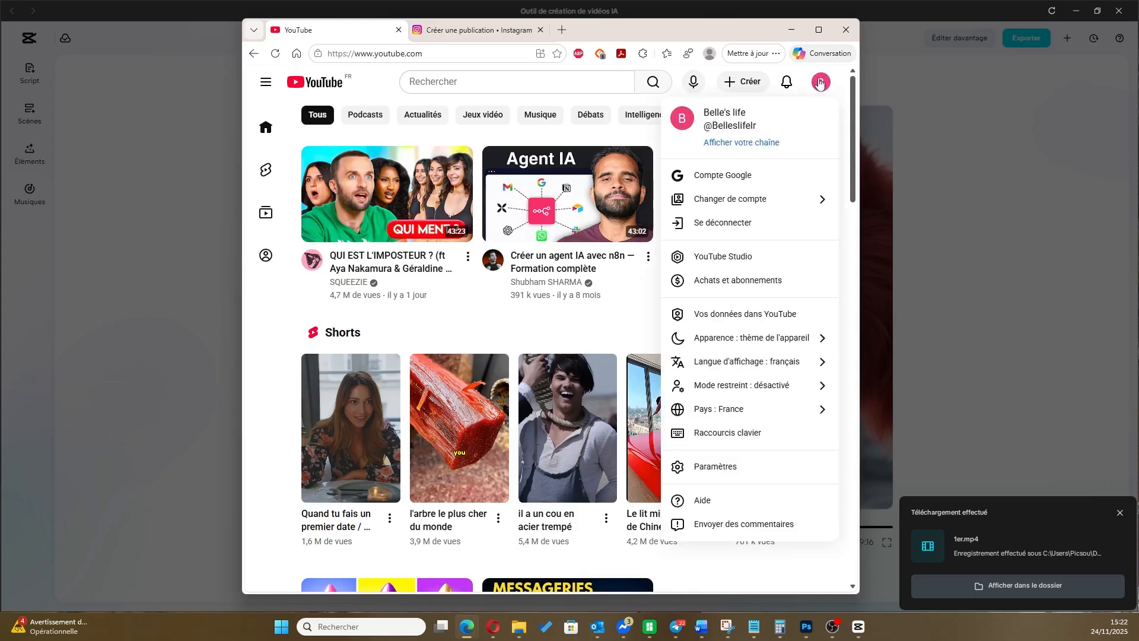
click(742, 83)
click(702, 113)
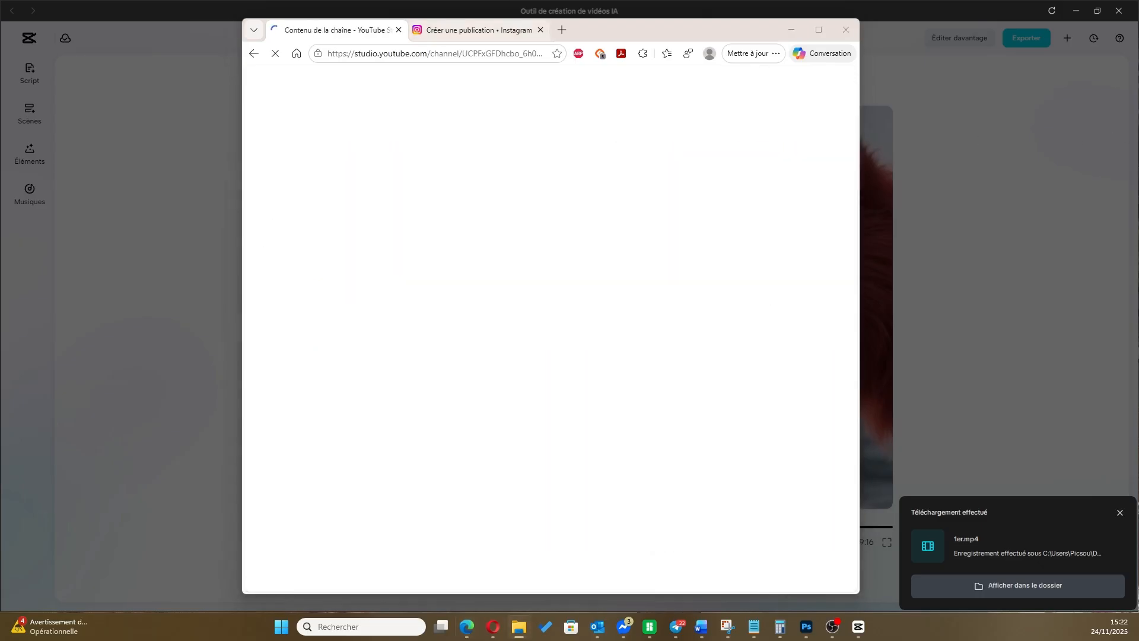
drag(638, 315, 585, 302)
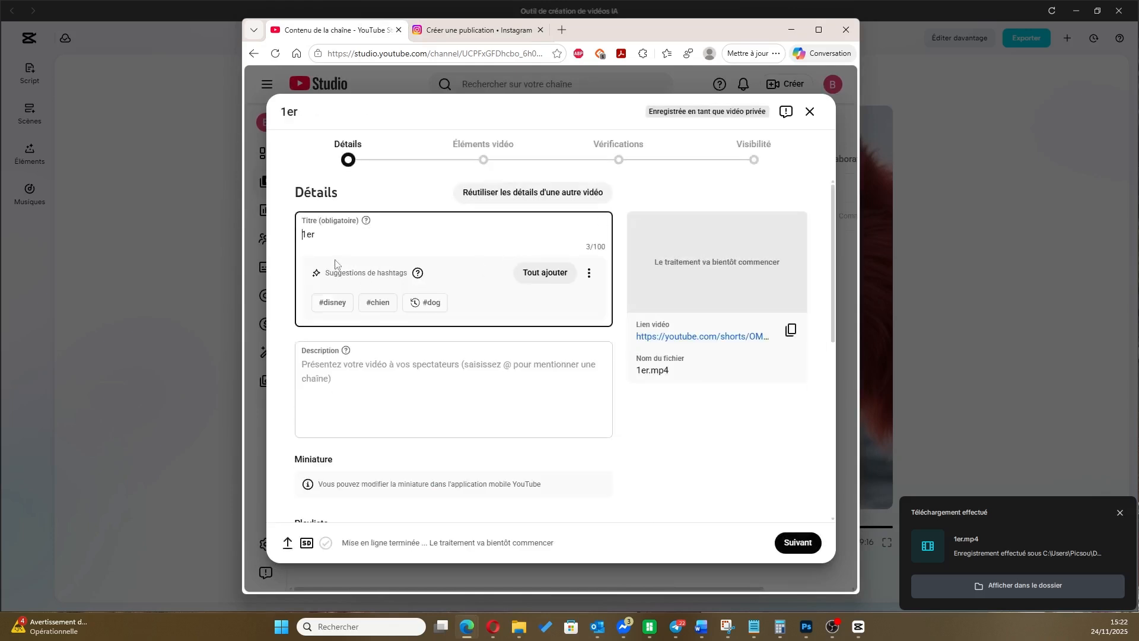
Replace the video title with "Le Noël de Belle : 1er décembre"
double_click(326, 235)
key(BackSpace)
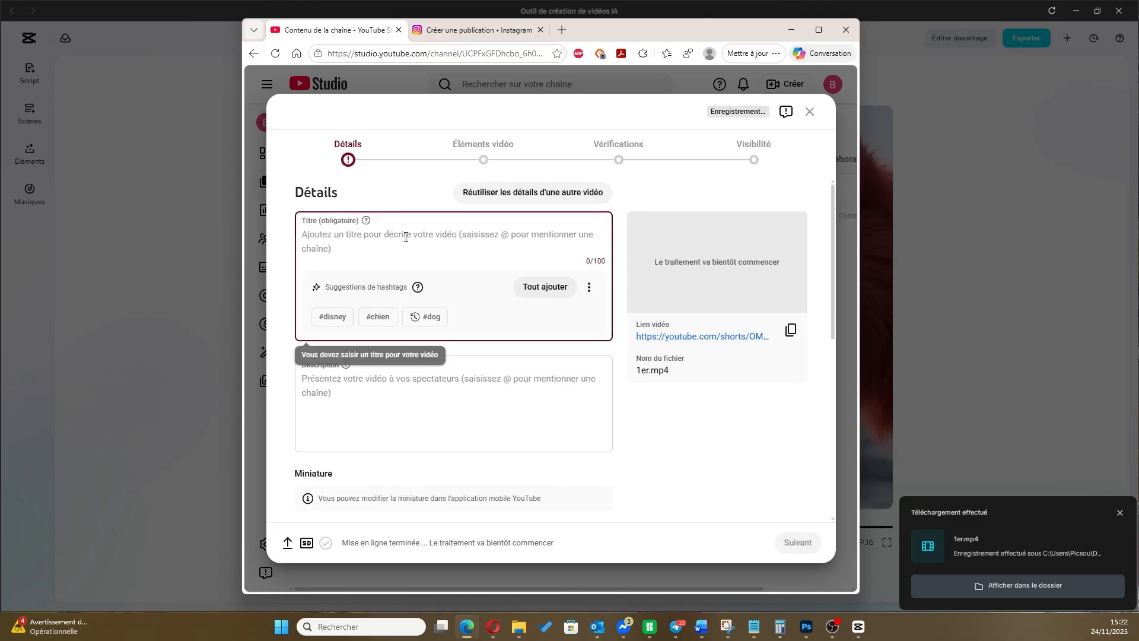
text(Le NoË)
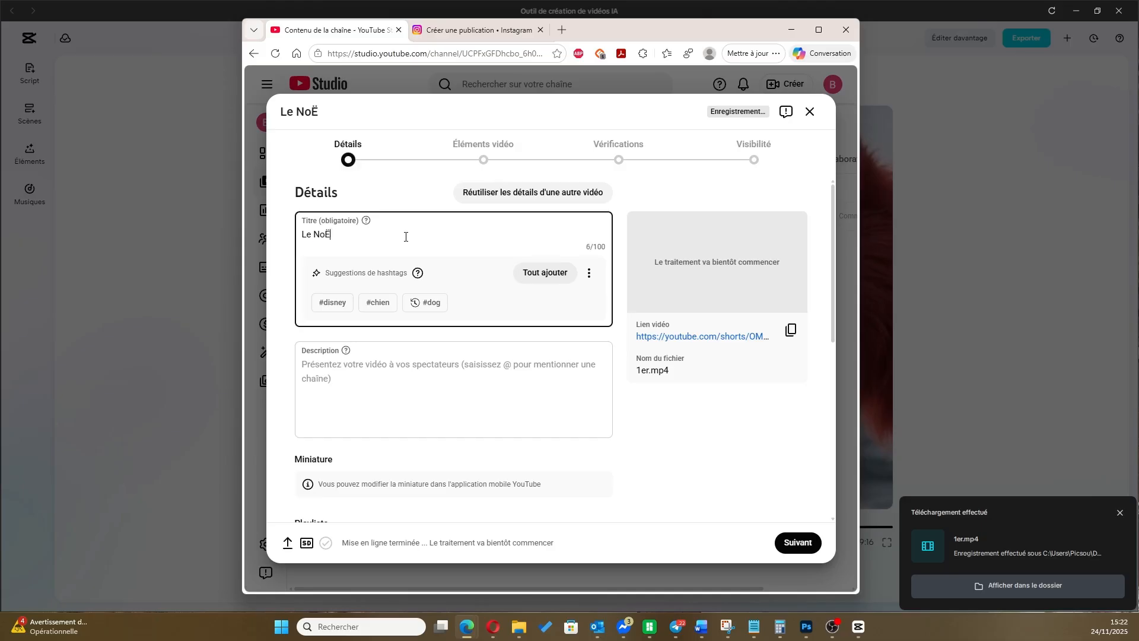
text(l de Belle : 1)
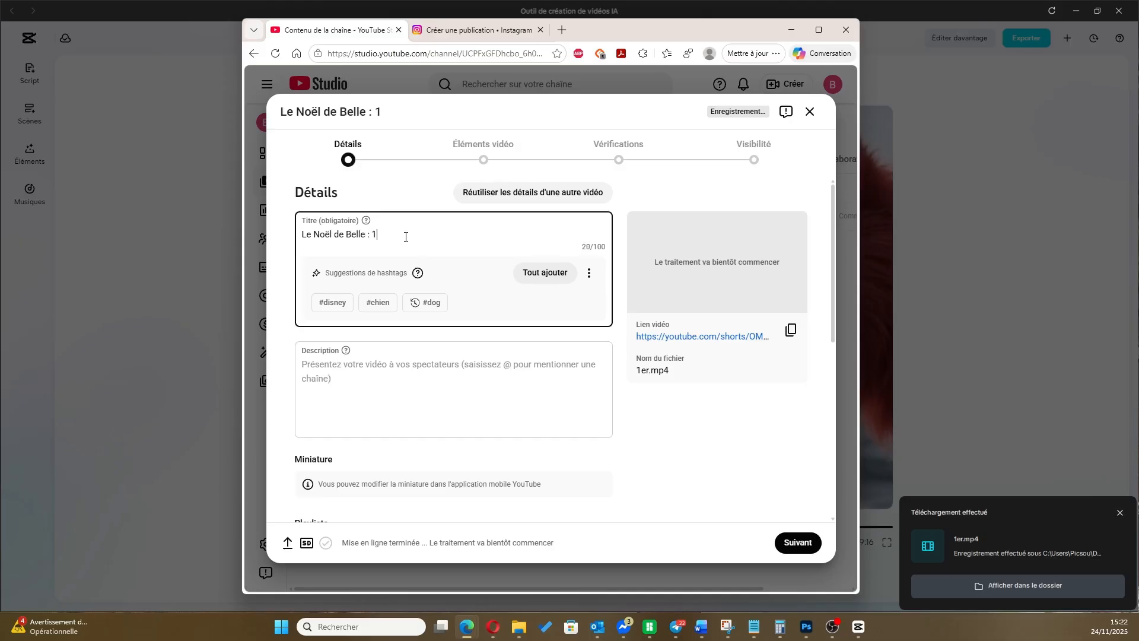
text(er décembre -)
Check the episode name in the Notepad script and complete the video title with "- La tempête de décembre"
key(alt+Tab)
scroll(330, 180, up, 2)
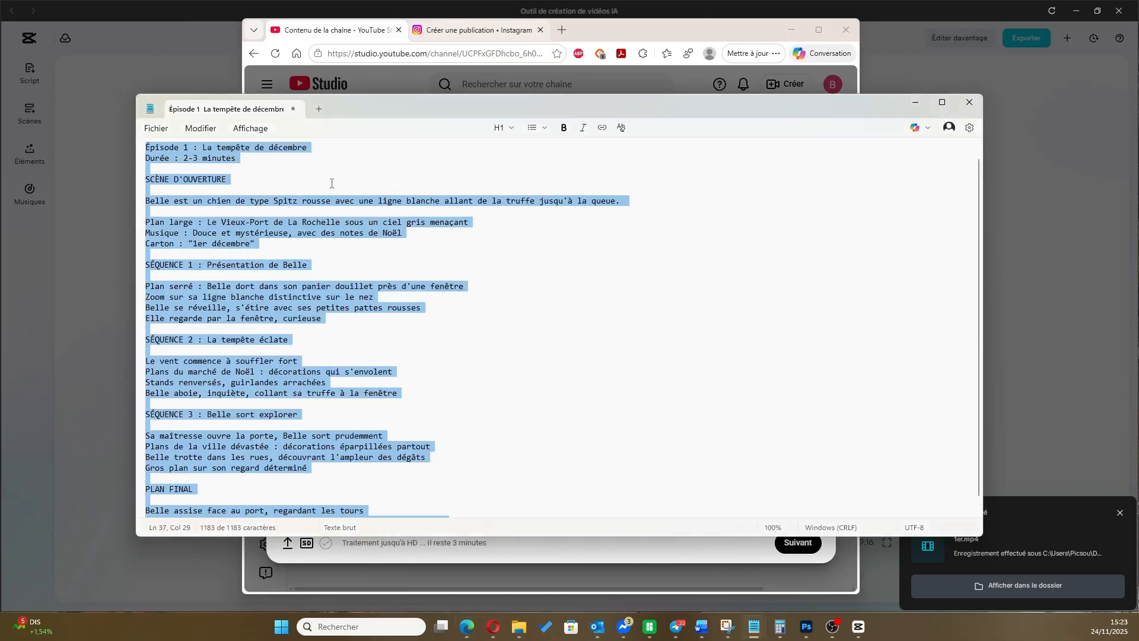
click(335, 175)
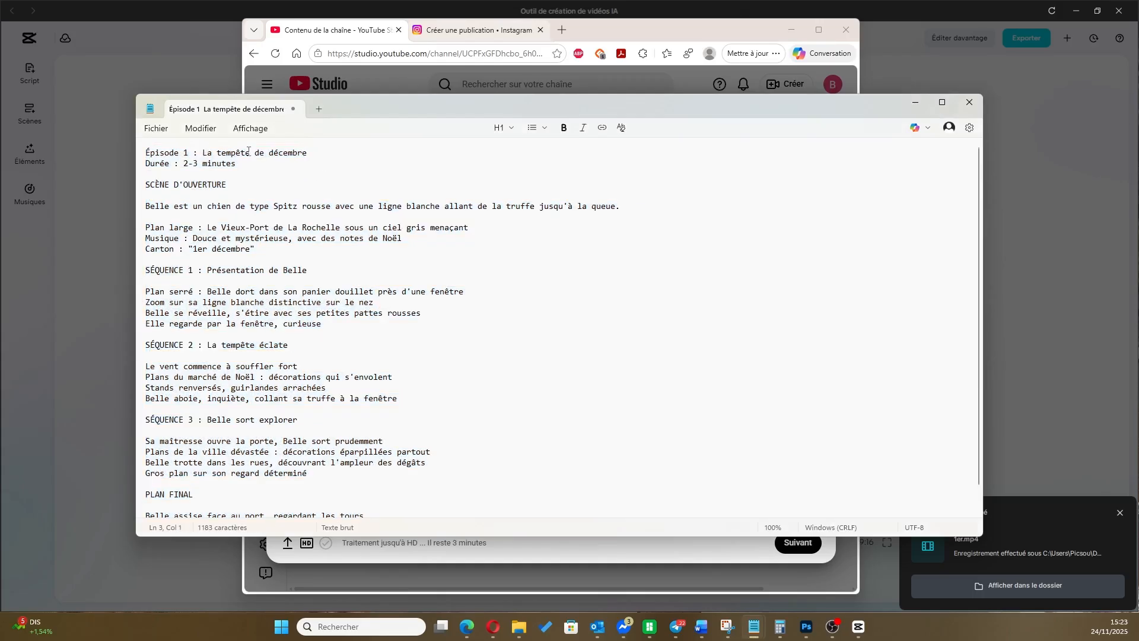
click(627, 39)
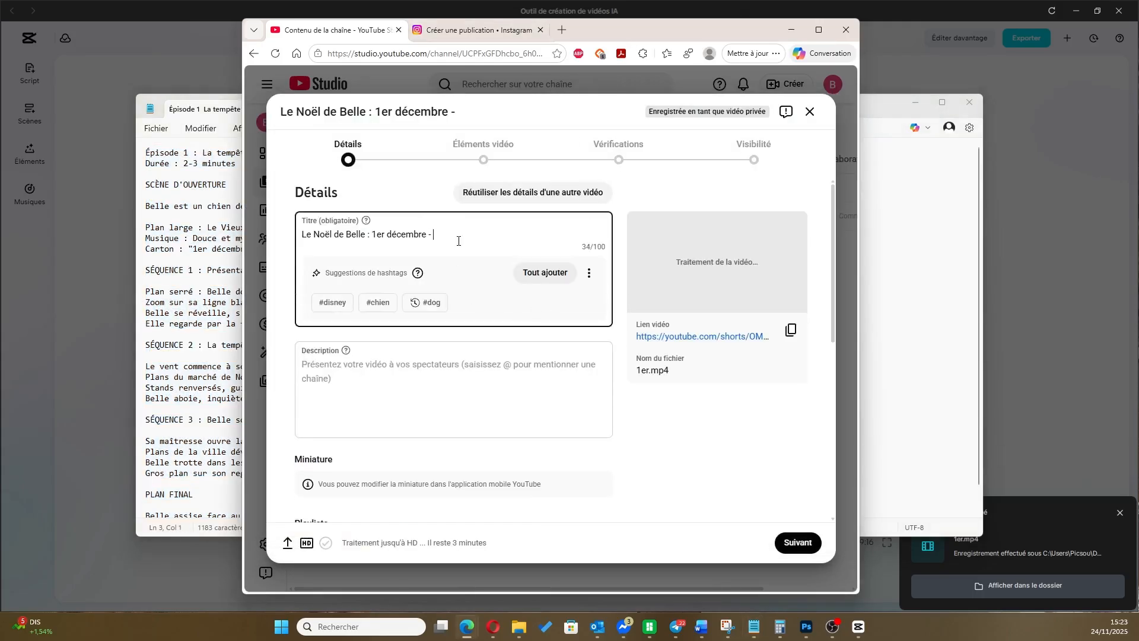
text(La tempête de décembre)
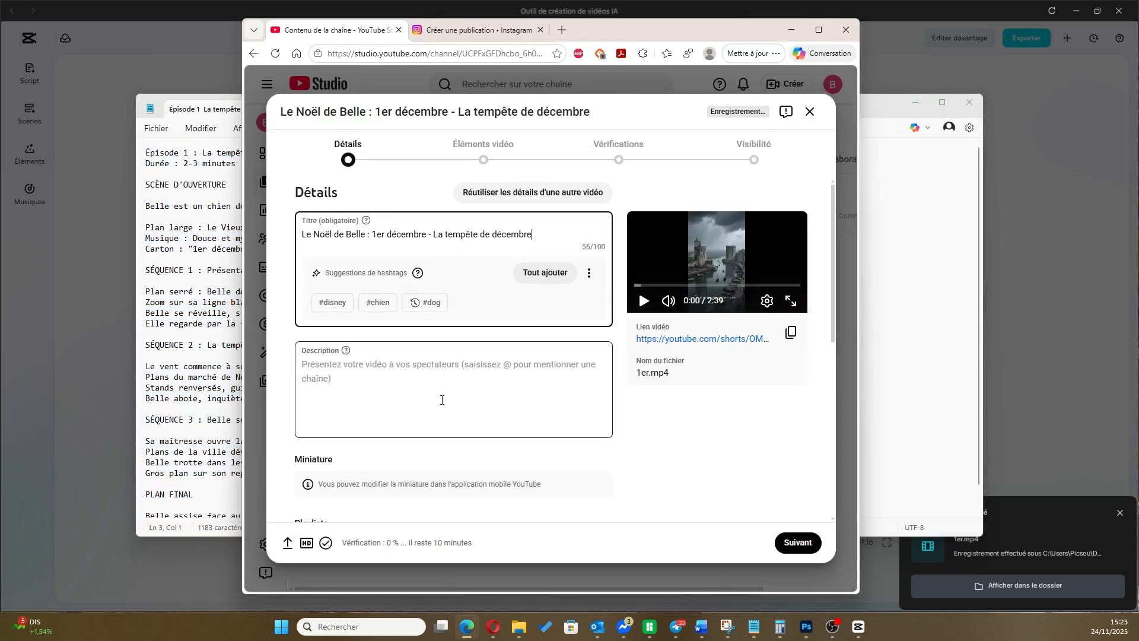
Enter the video description "Retrouvez le calendrier de l'Avent de Belle tous les jours jusqu'au 24 décembre."
click(492, 410)
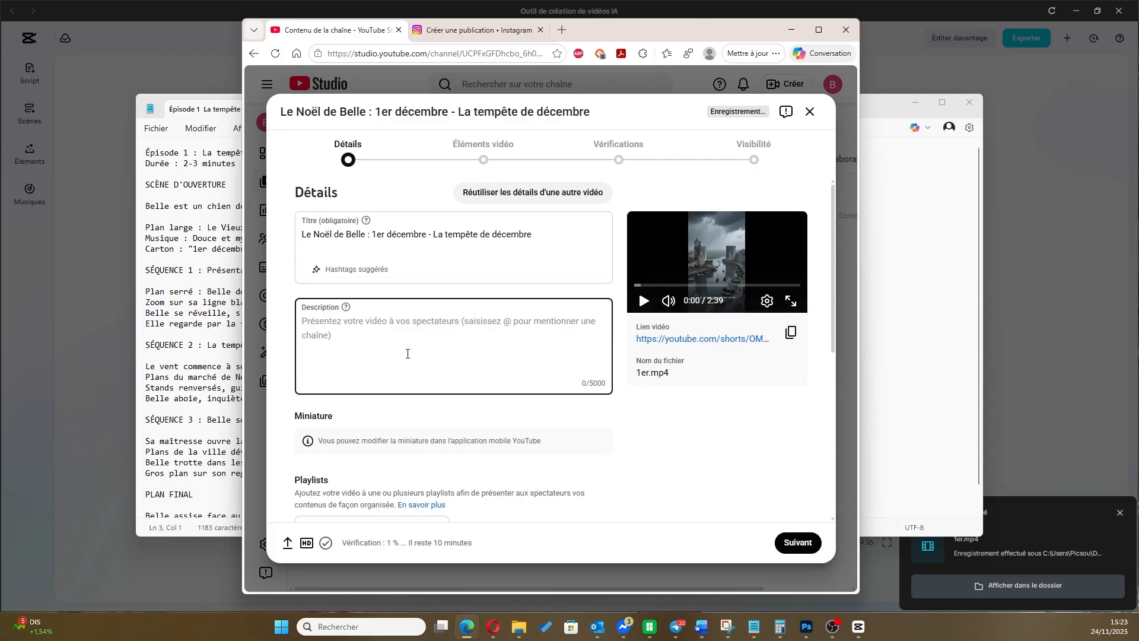
text(Re)
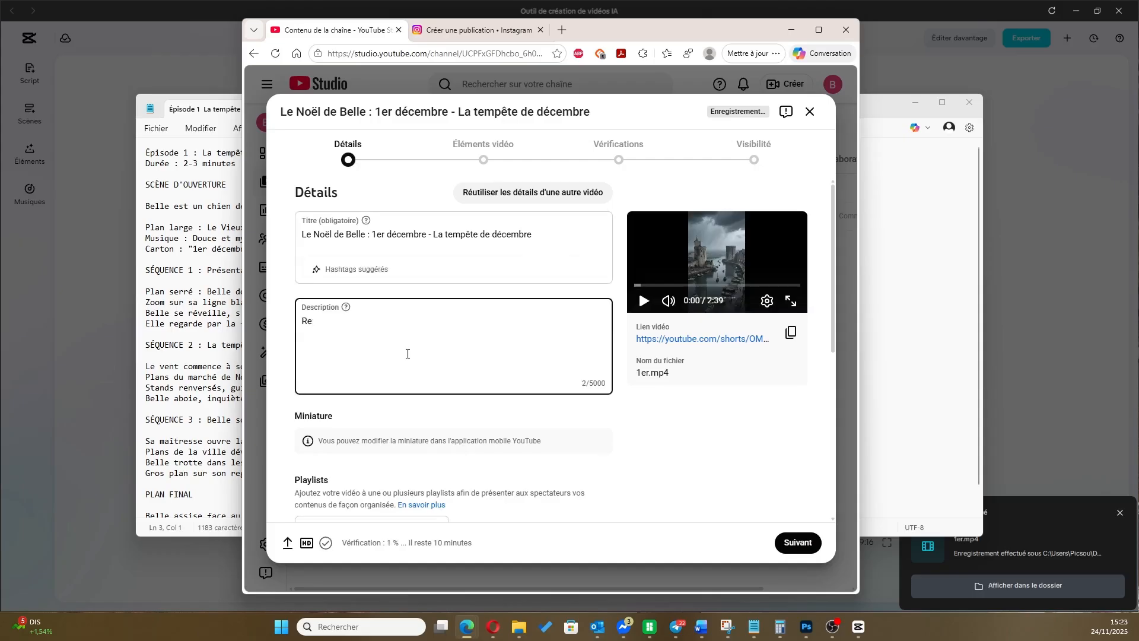
text(re)
text(etrouvez)
text( le calendr)
text(ier de l'Ave)
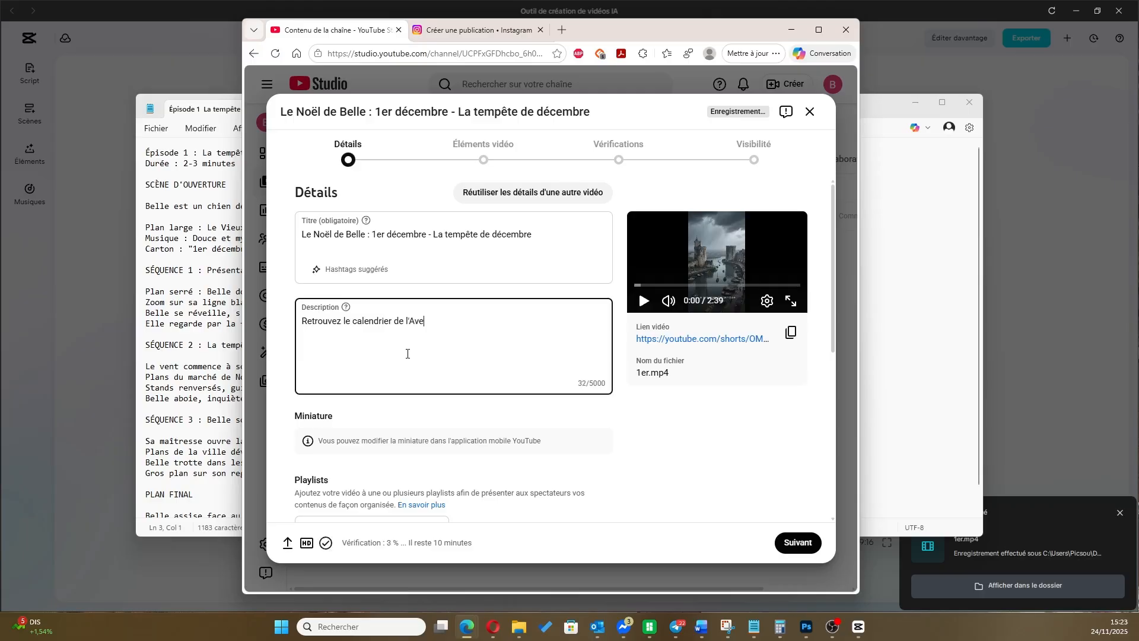
text(nt de Belle tous les jours jusqu'au 24 décembre.)
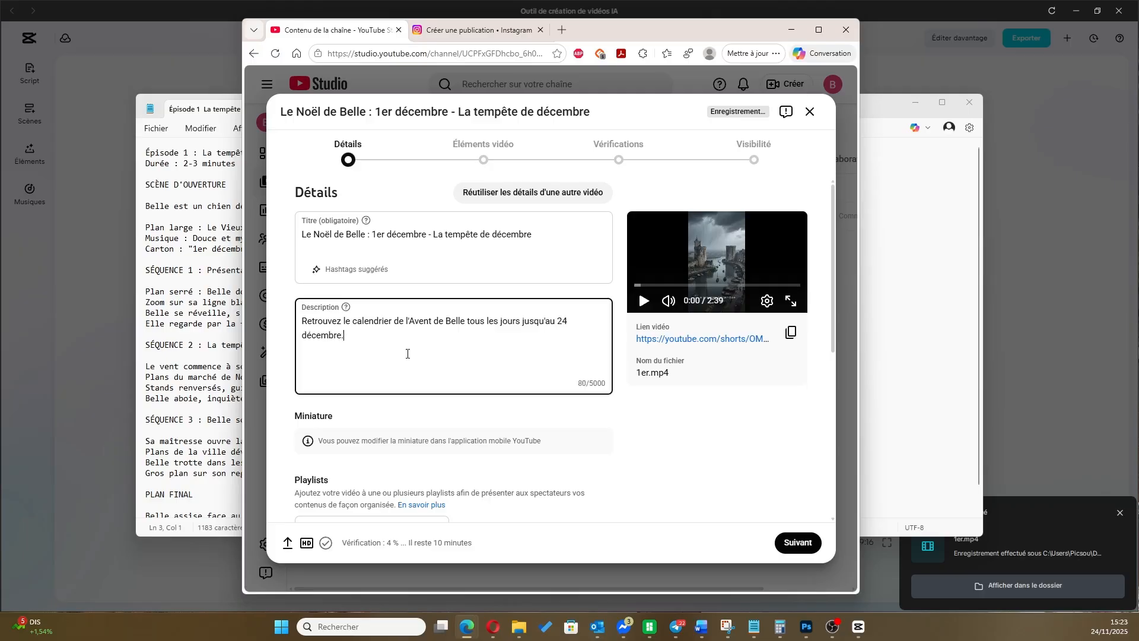
Create a playlist titled "Le Noël de Belle" with the description "Calendrier de l'avent 2025" and assign the video to it
scroll(446, 404, down, 3)
click(356, 349)
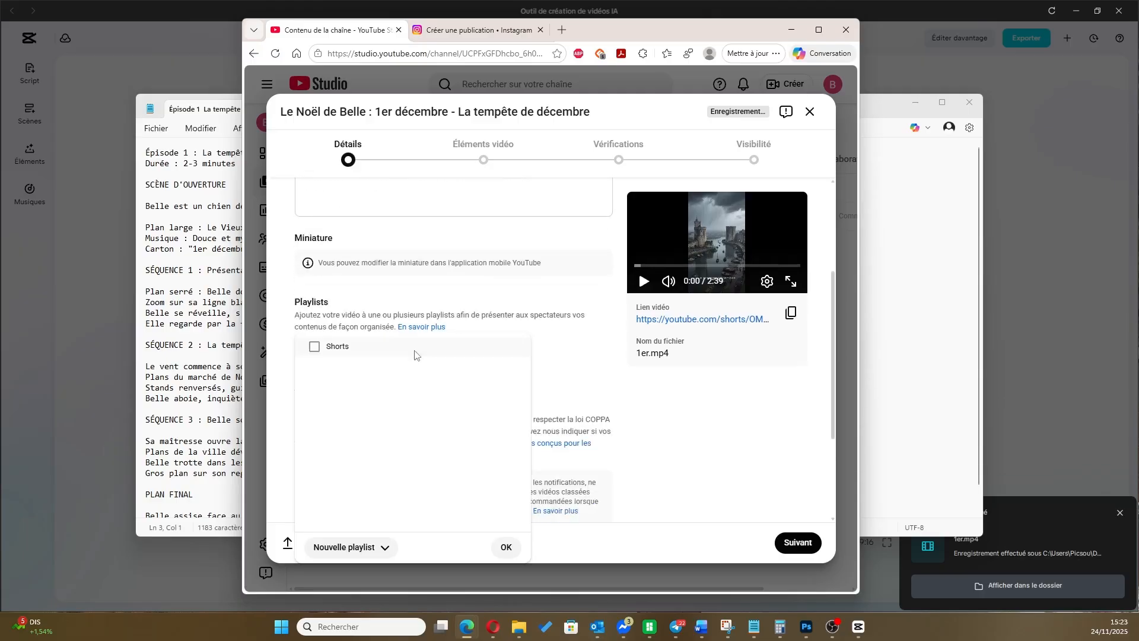
click(358, 547)
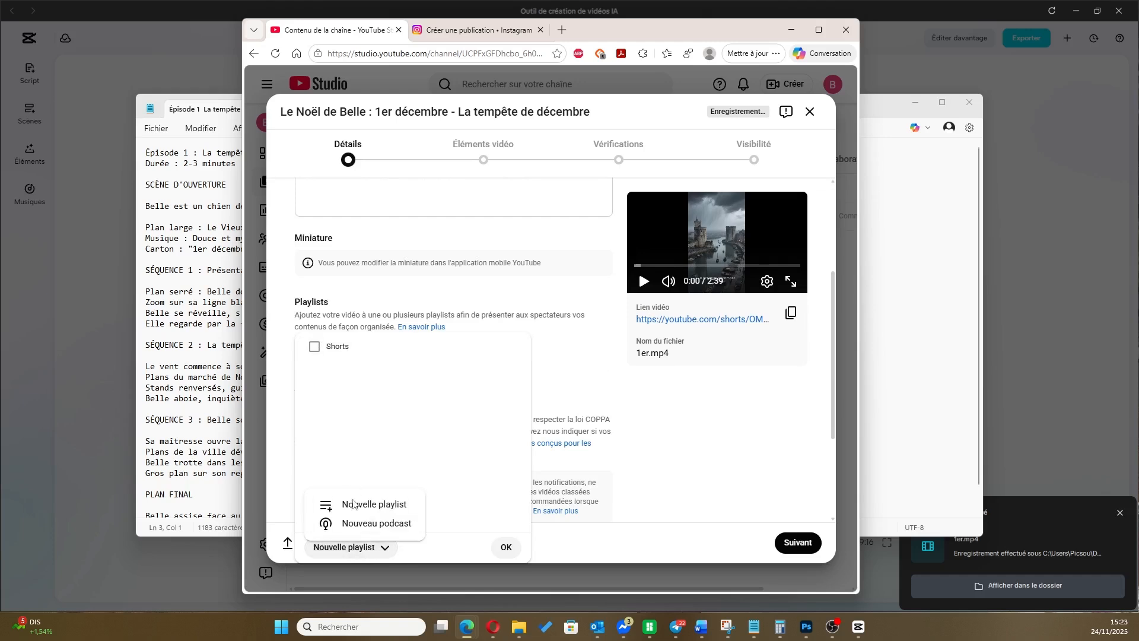
click(372, 503)
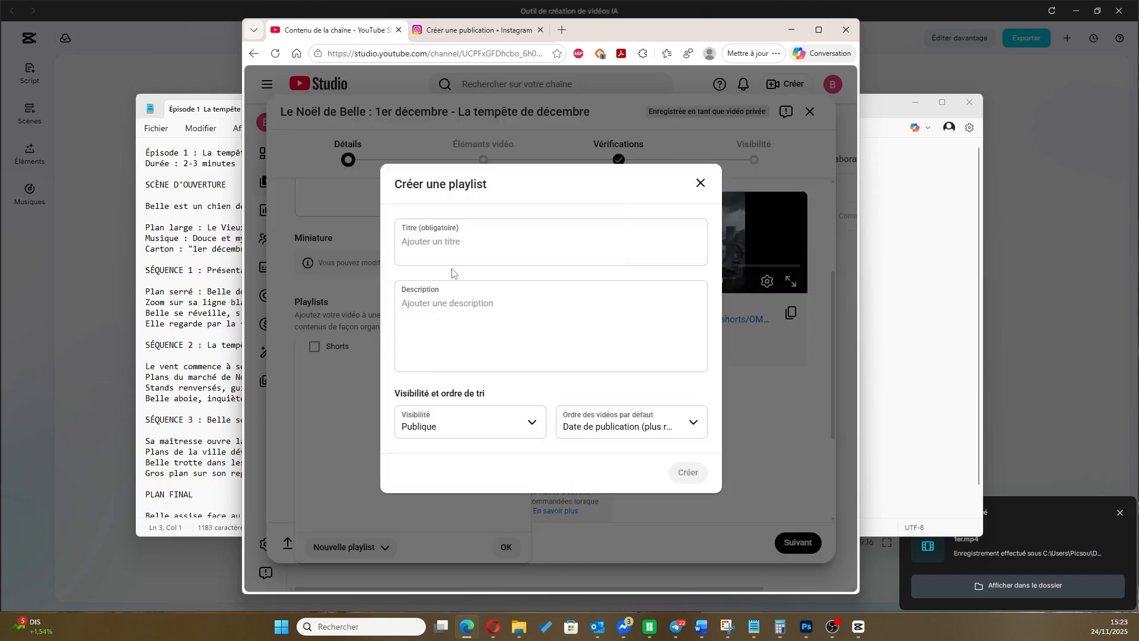
text(Le )
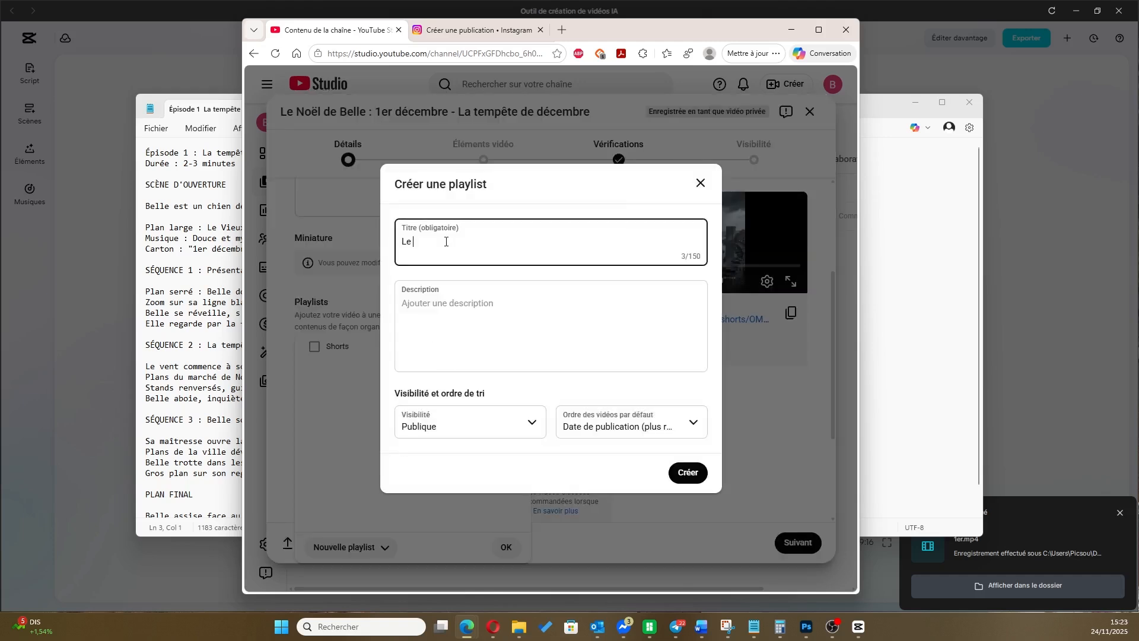
text(Noël de Belle)
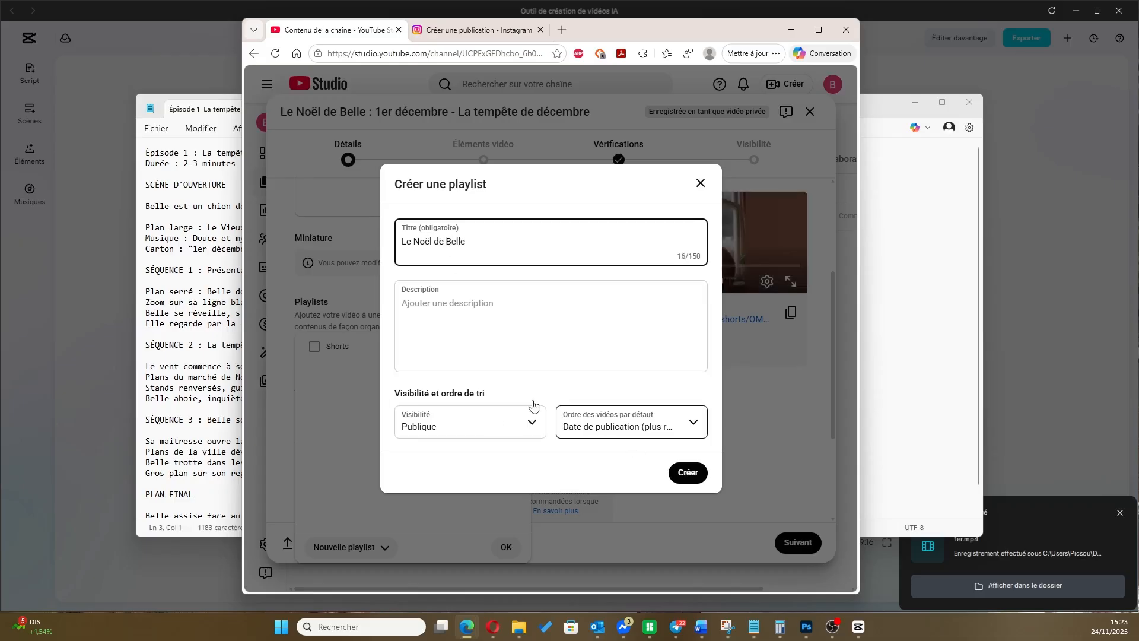
click(470, 333)
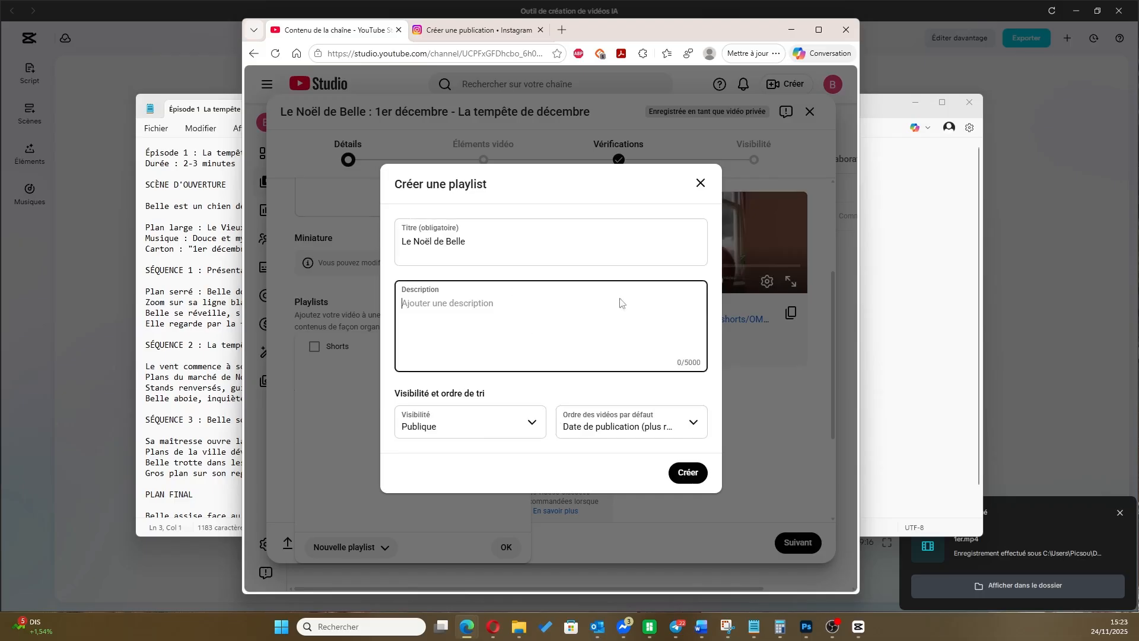
text(Calendrier de l'avent 2025)
click(694, 479)
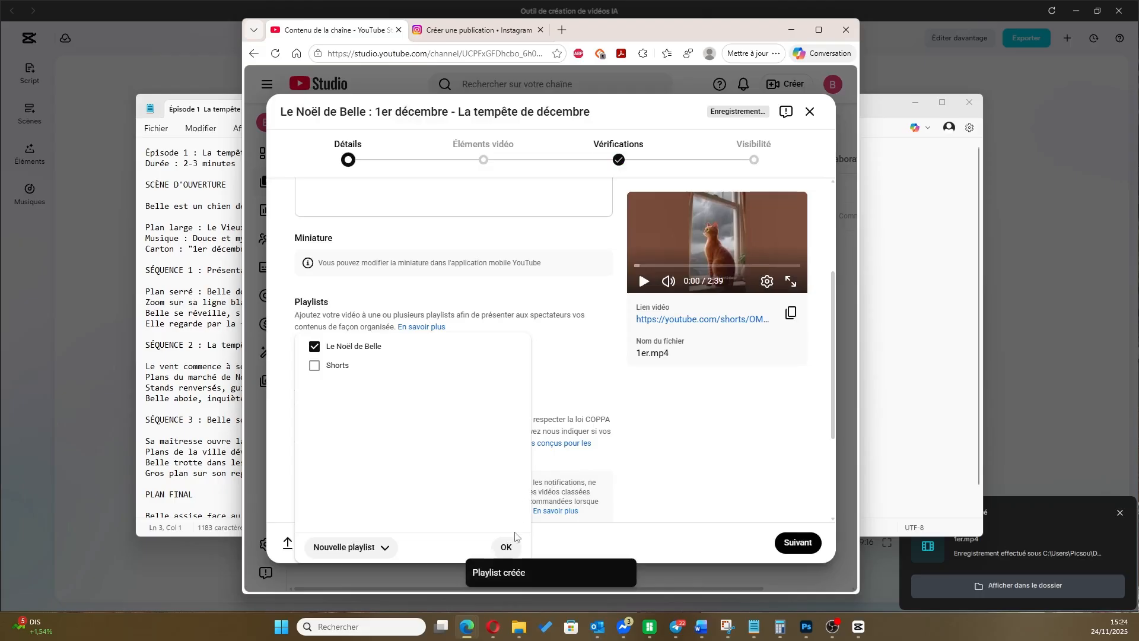
click(506, 547)
Mark the video as not made for children and advance through the video elements and checks to the visibility settings
scroll(537, 312, down, 3)
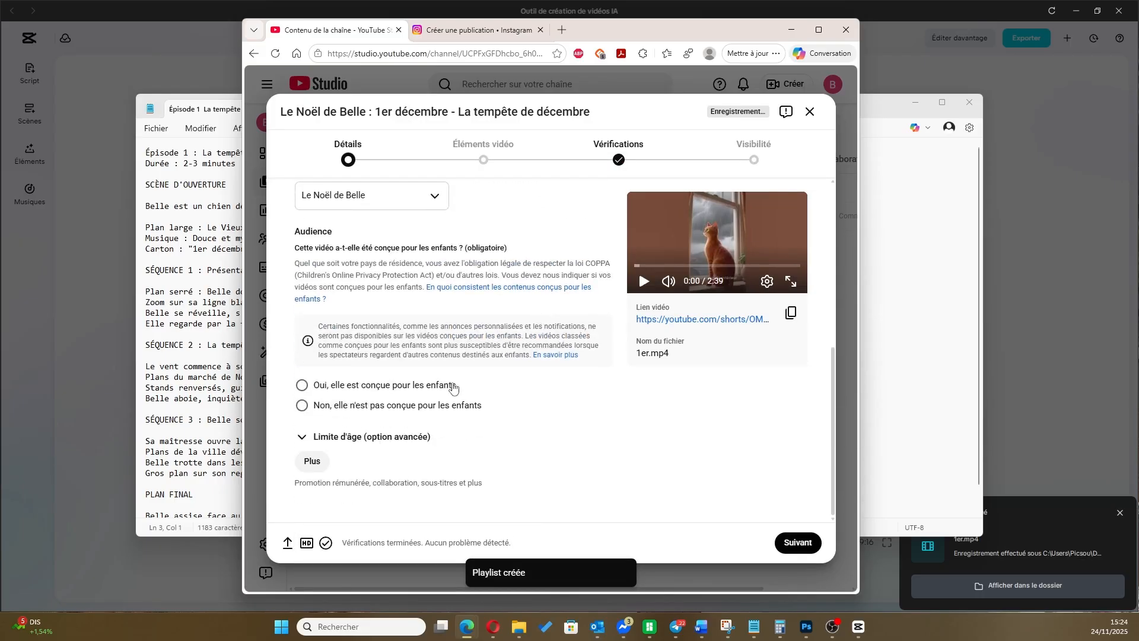
click(301, 406)
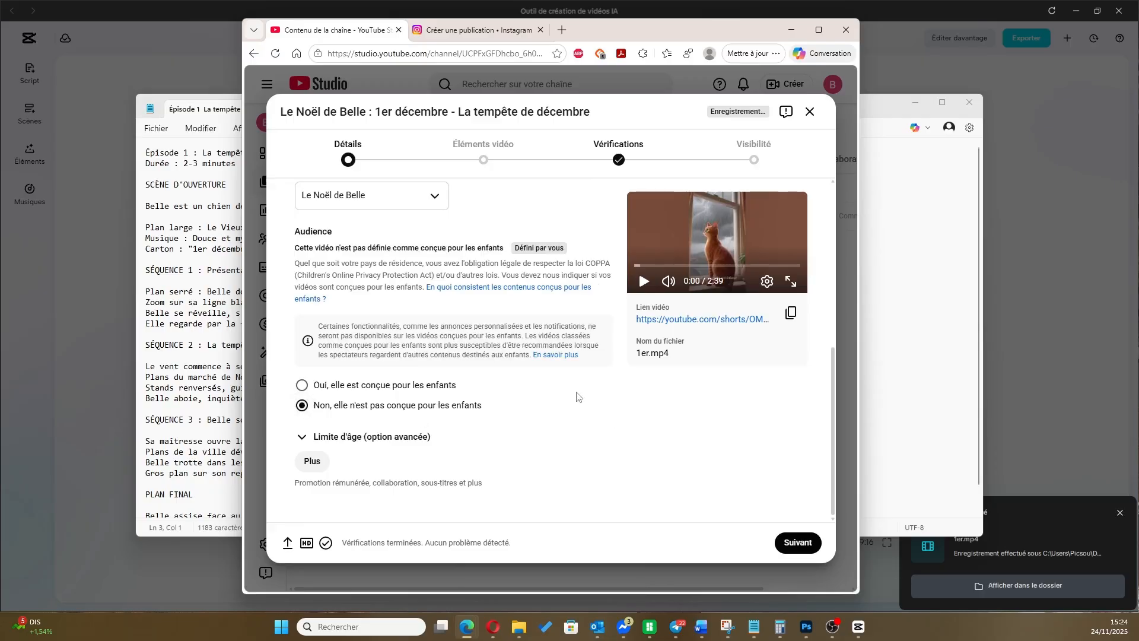
scroll(552, 394, up, 2)
scroll(551, 395, down, 2)
click(805, 545)
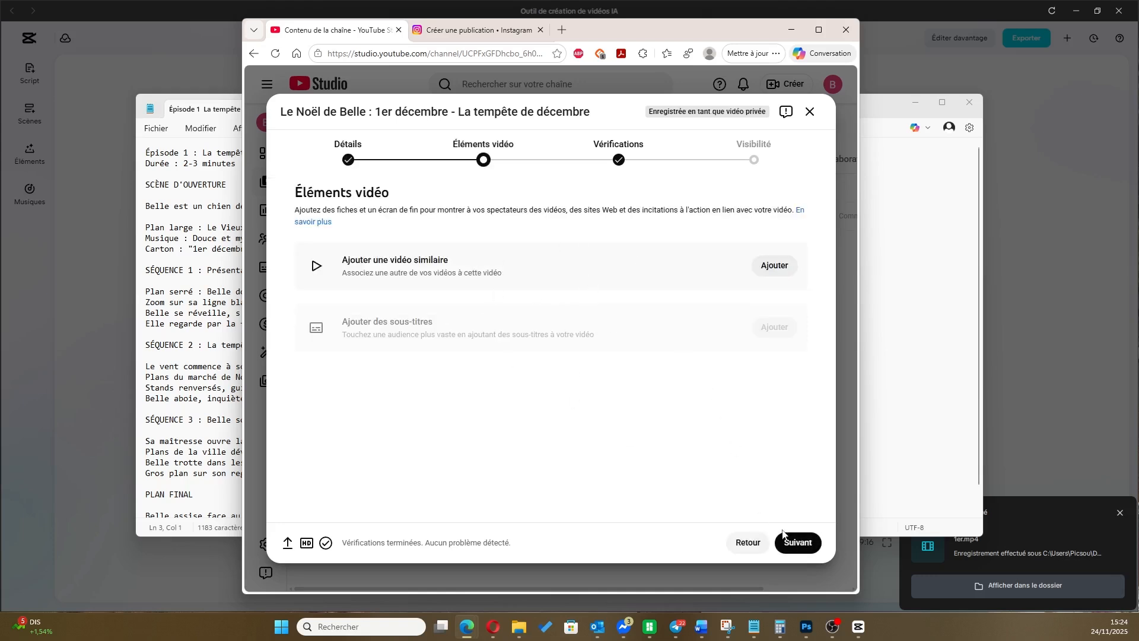
click(797, 541)
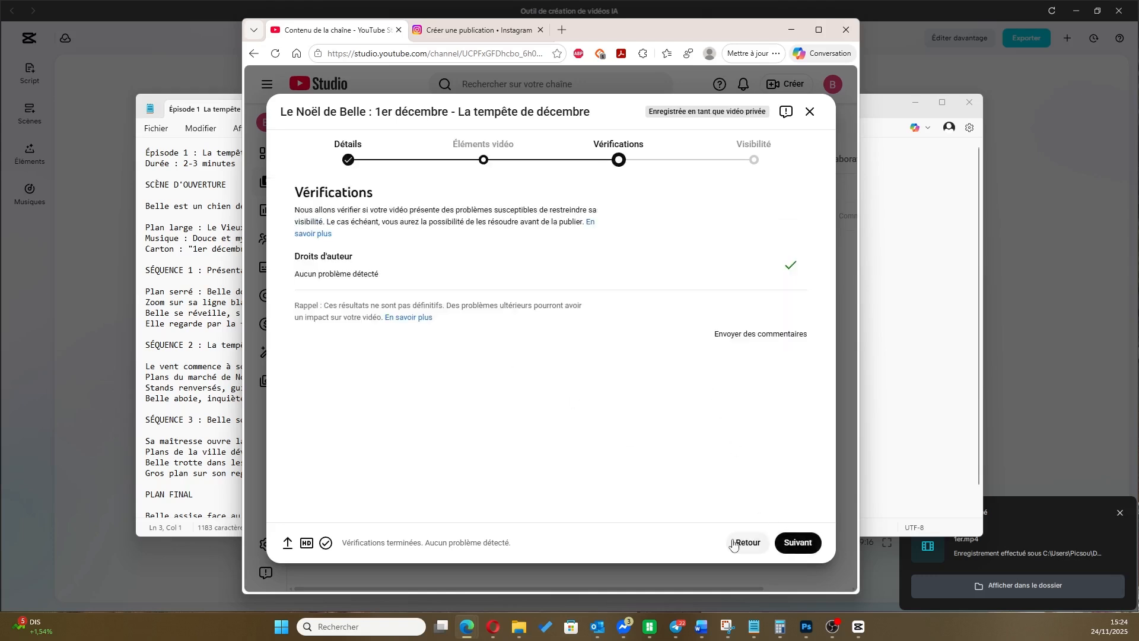
click(797, 542)
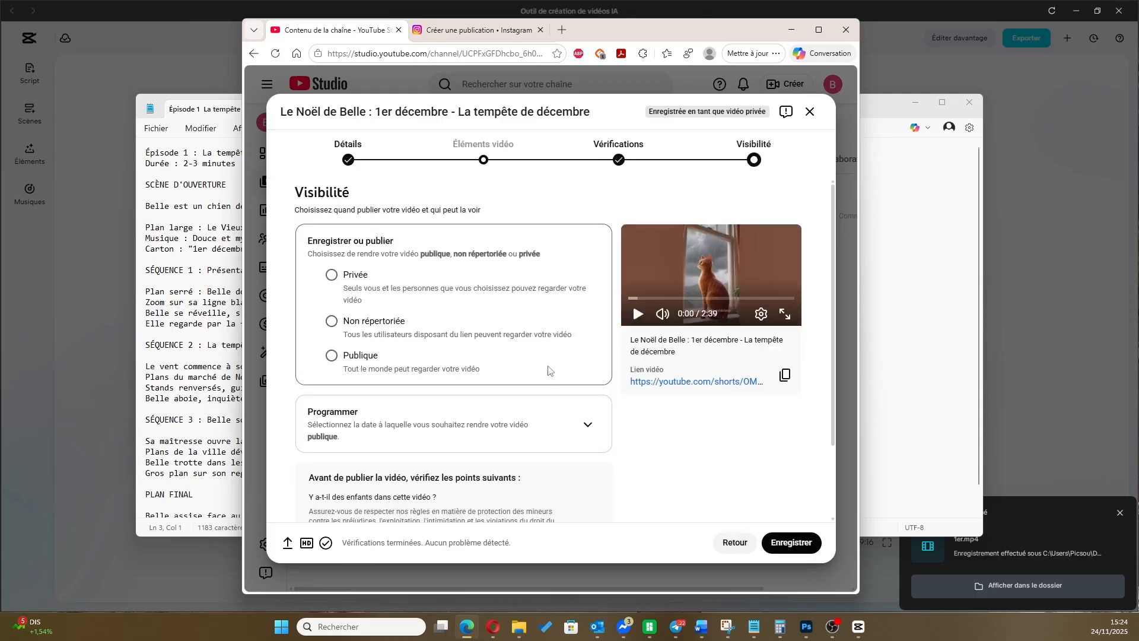
Set the video to be scheduled as public on 1 déc. 2025 at 10:00
click(356, 415)
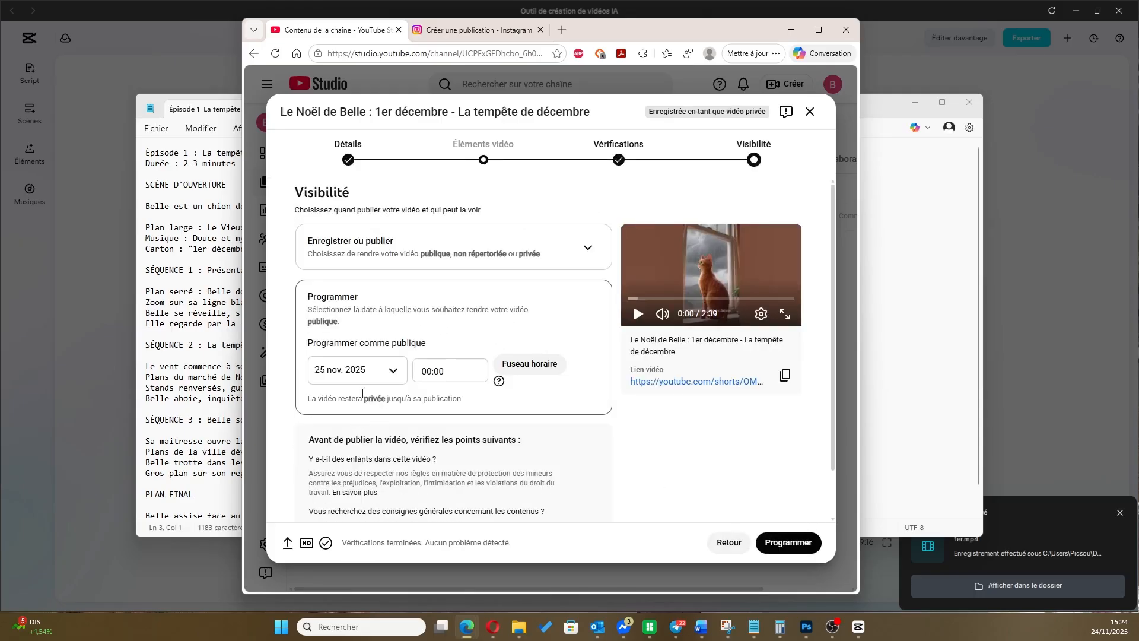
click(382, 372)
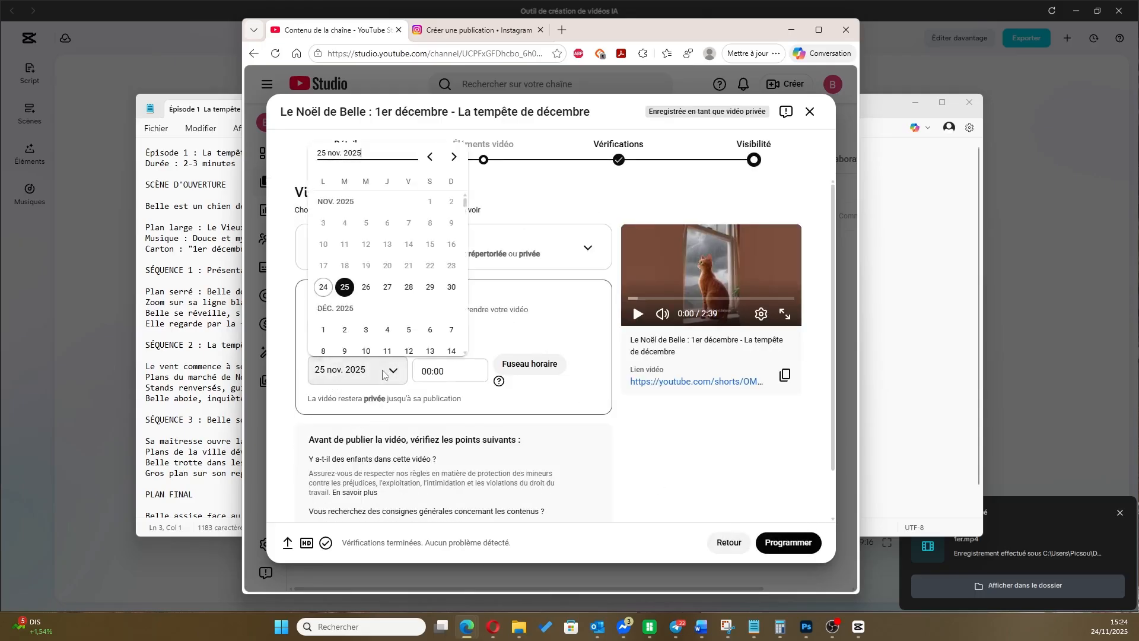
click(324, 329)
click(428, 372)
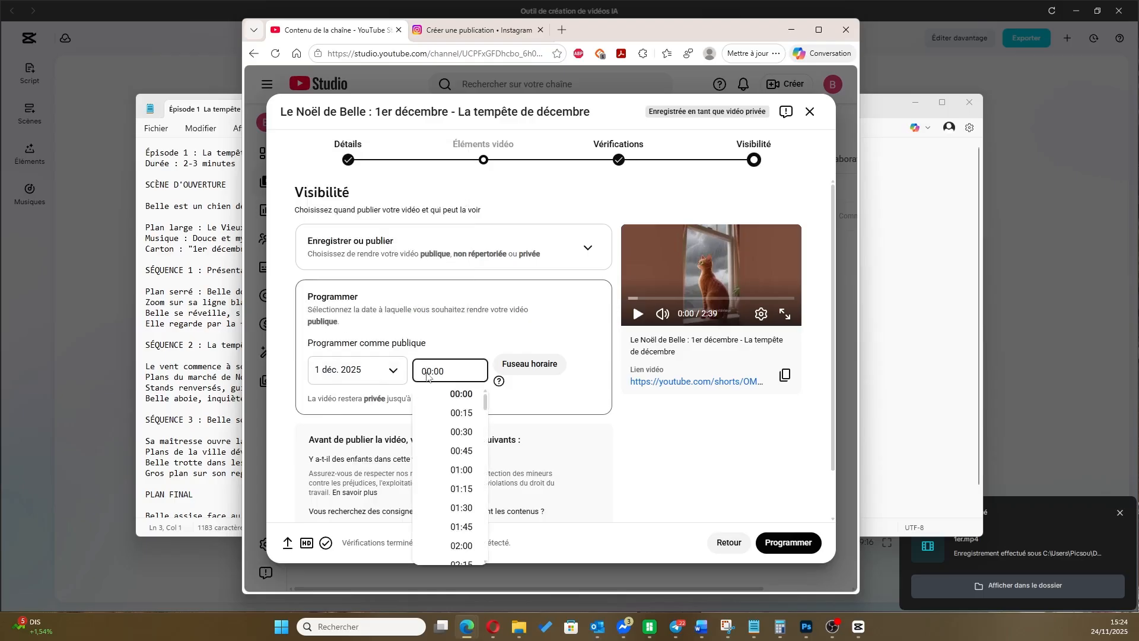
key(BackSpace)
text(1)
click(571, 334)
scroll(603, 409, down, 1)
scroll(603, 409, up, 1)
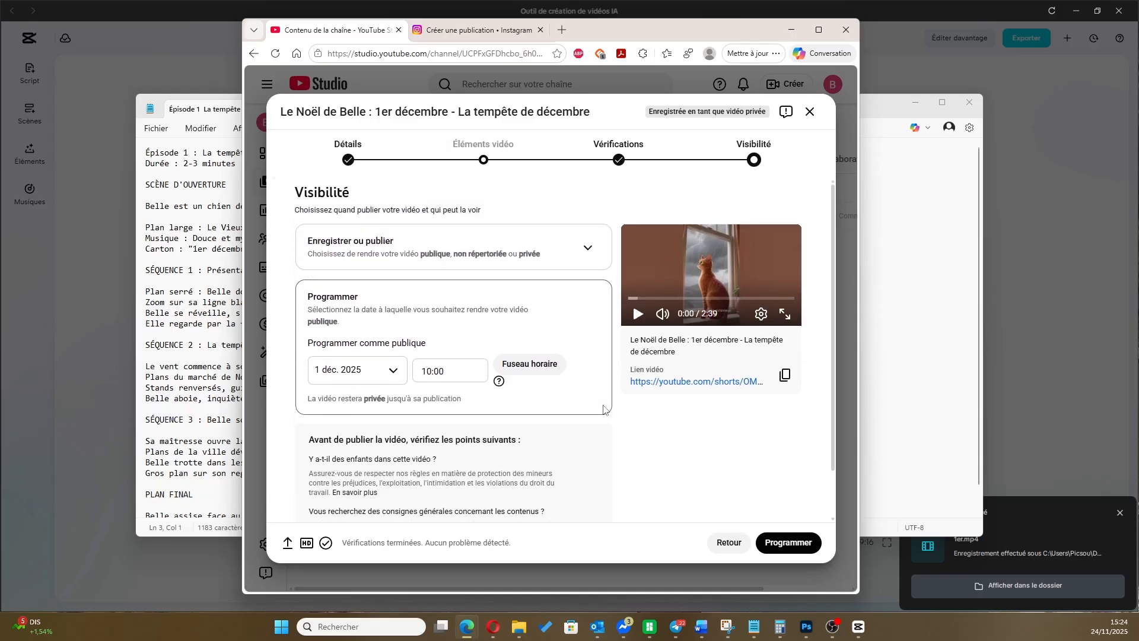
Submit the scheduled publication, then dismiss its summary and maximise the browser window on the channel content
scroll(603, 409, down, 1)
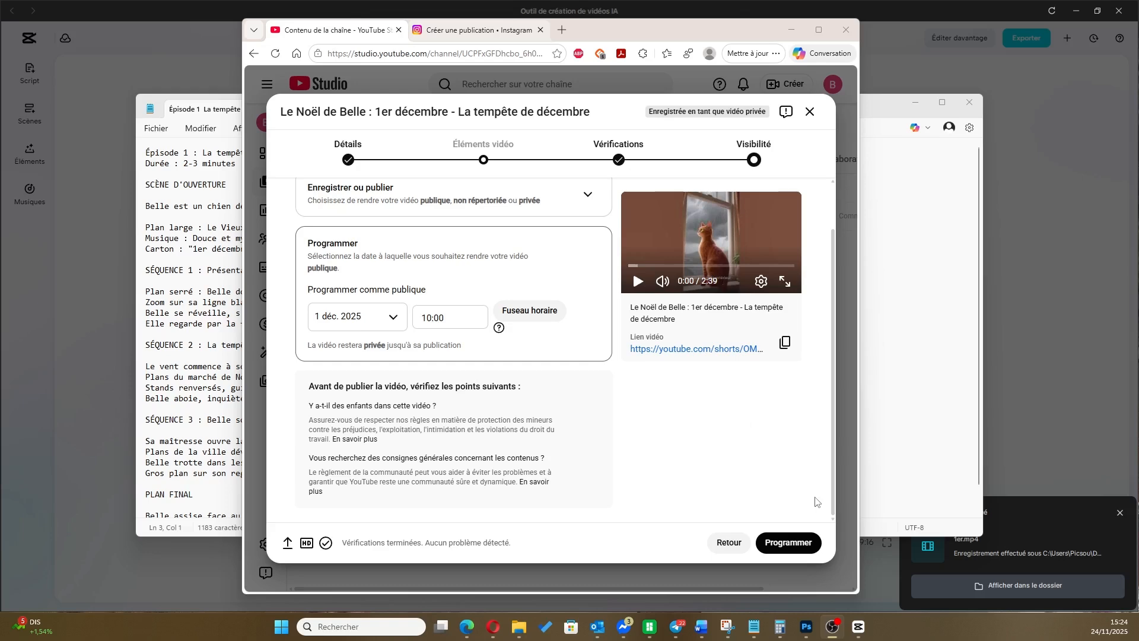
click(795, 544)
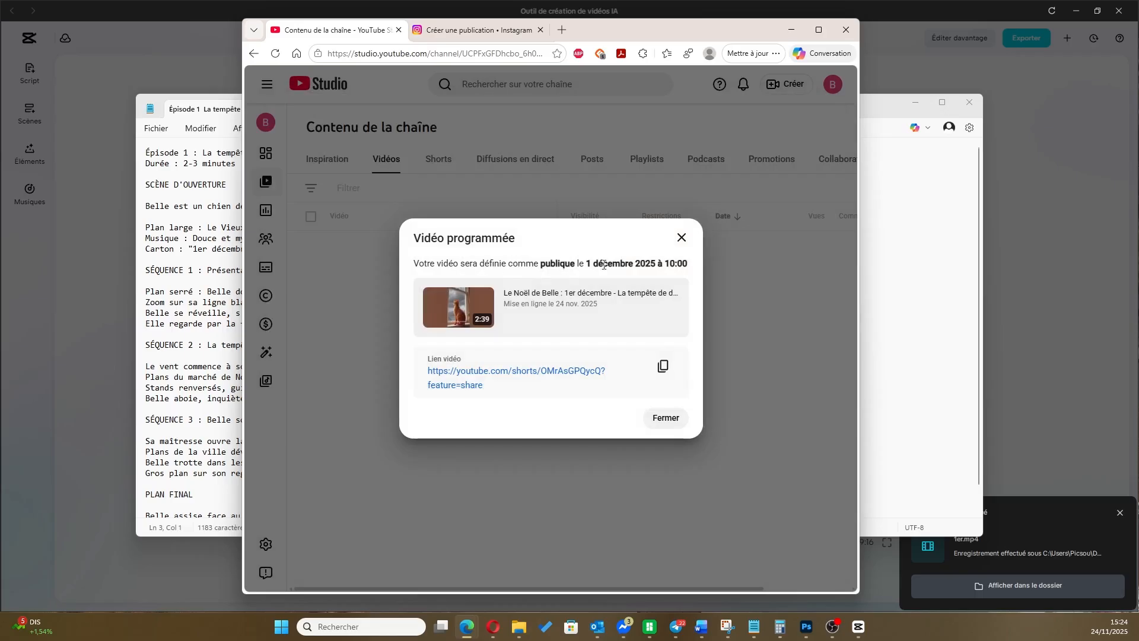
click(662, 423)
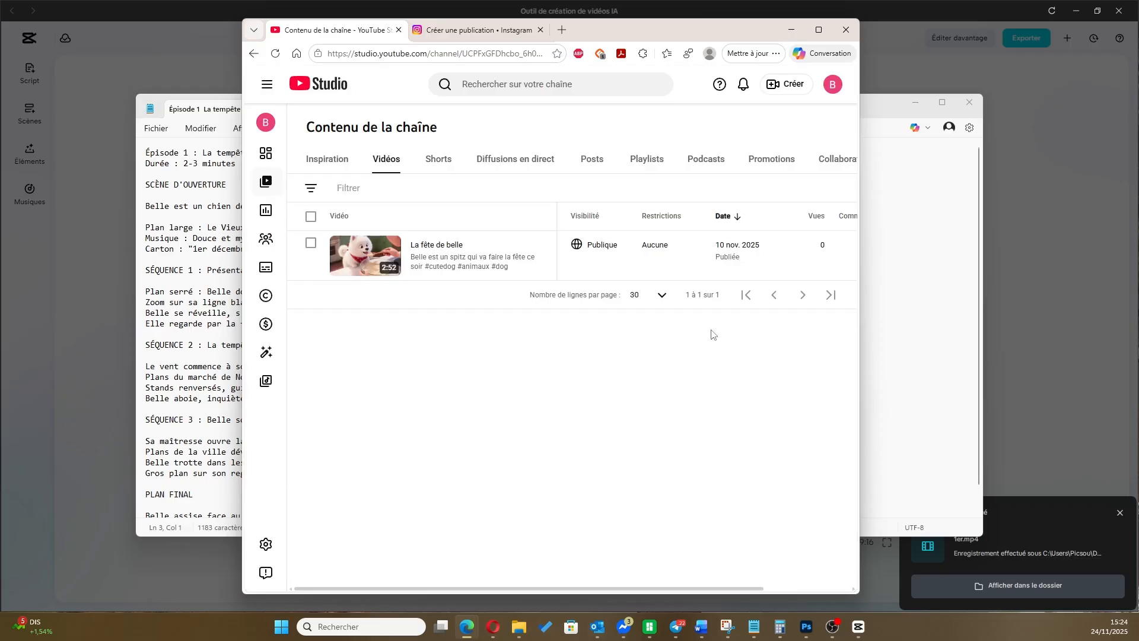
click(819, 29)
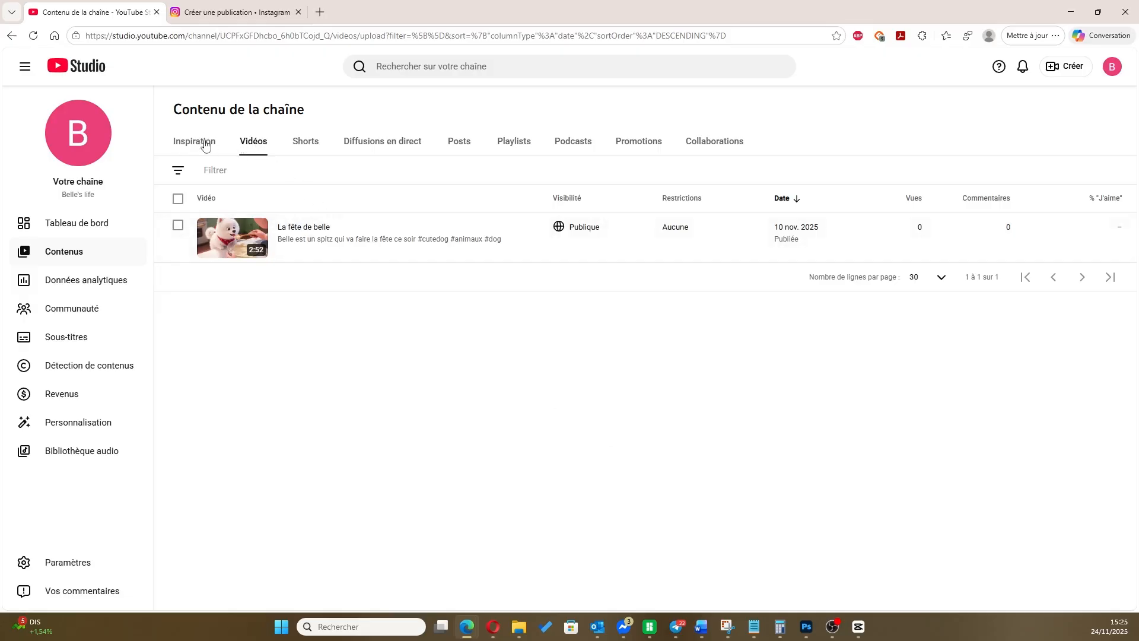
Check the scheduled Belle video in the channel's list of Shorts
click(305, 144)
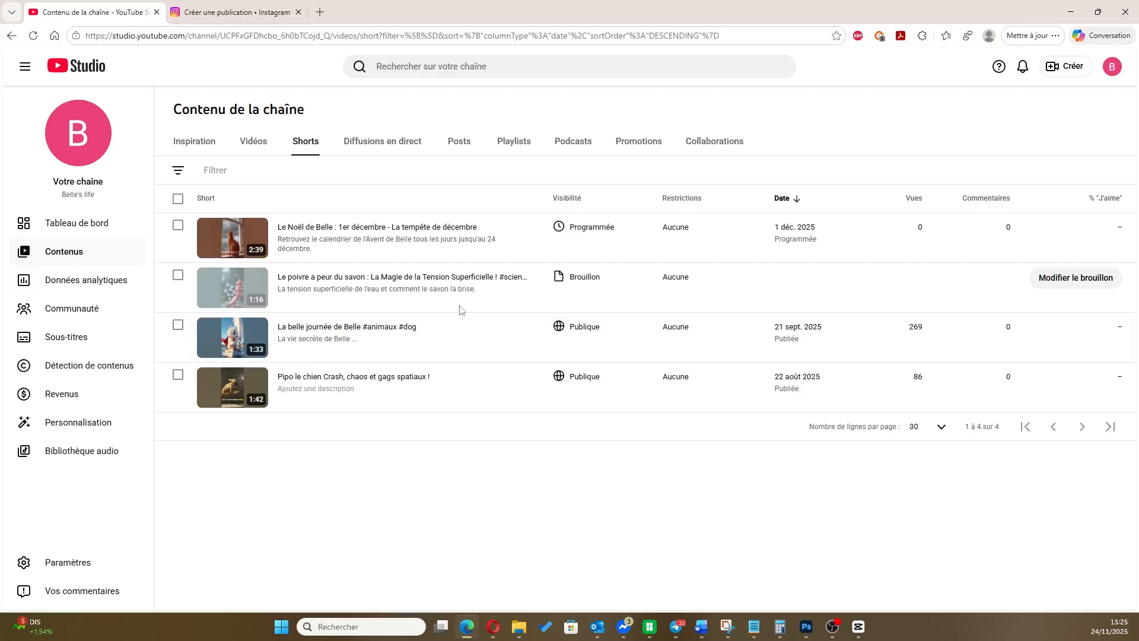
Switch to Instagram, add the exported Belle video to the new post with the default crop, and set its cover to the red dog's closed-eyes close-up
click(274, 16)
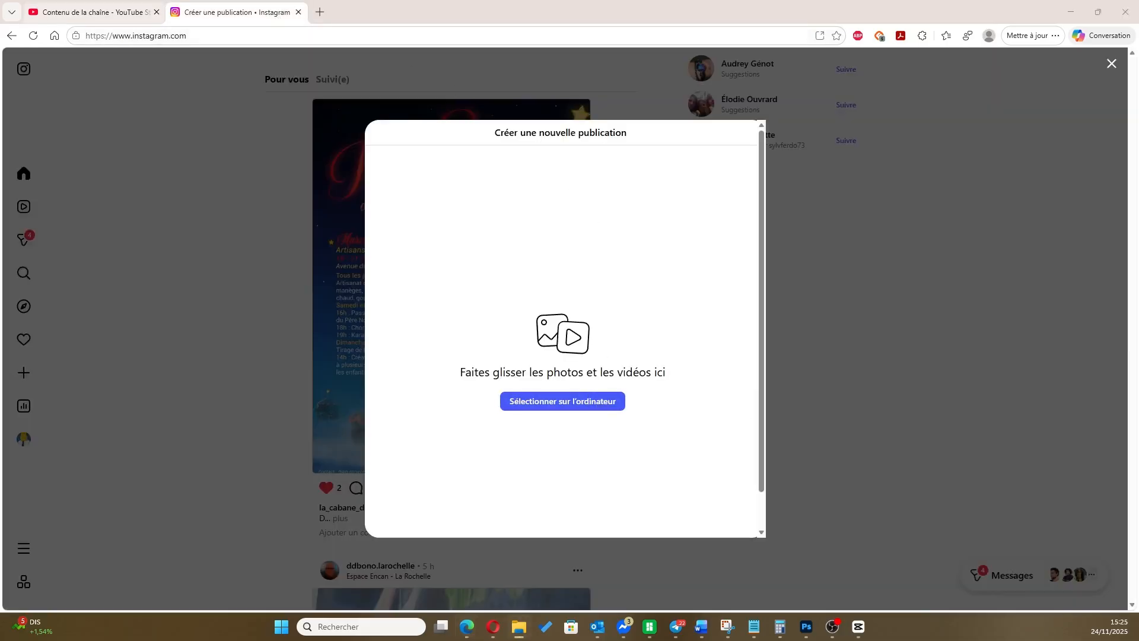
drag(1138, 350, 573, 336)
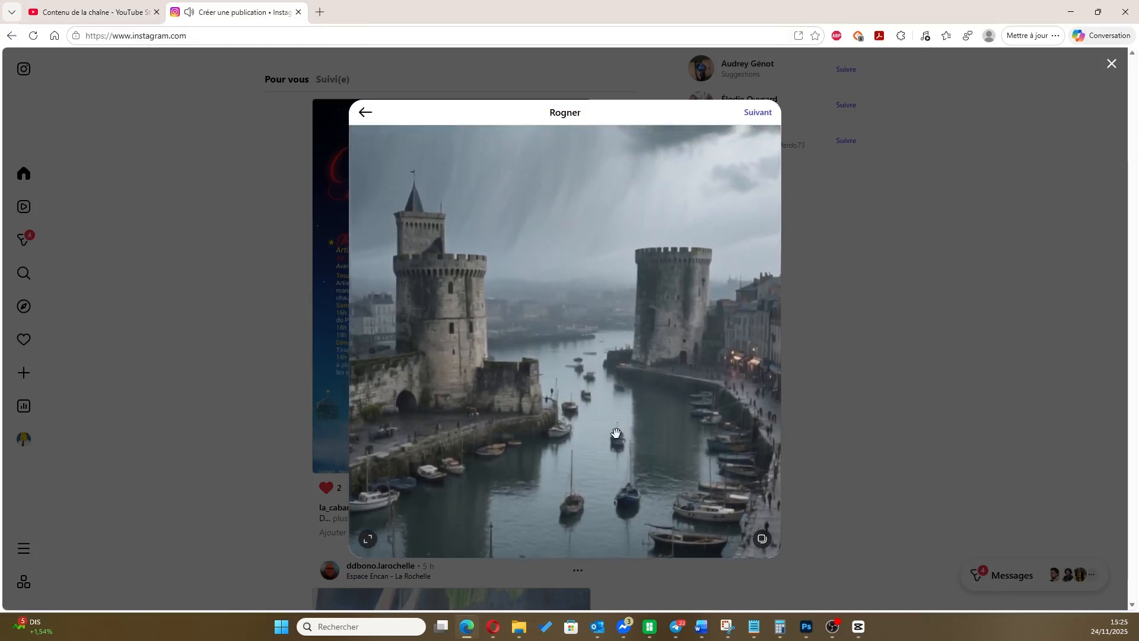
click(750, 116)
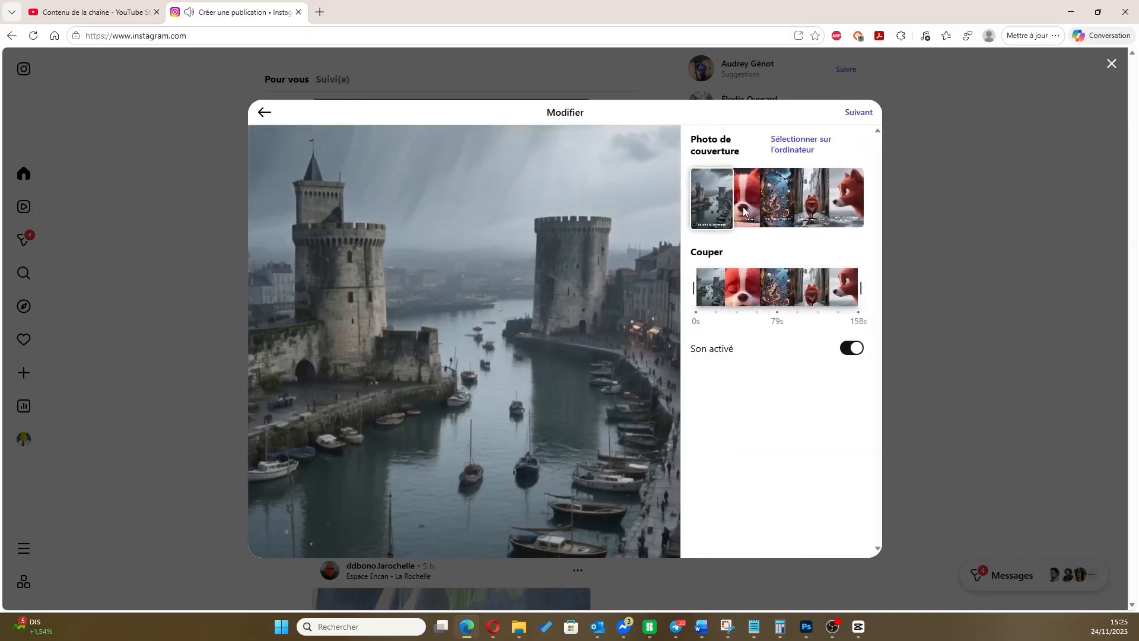
drag(727, 196, 751, 196)
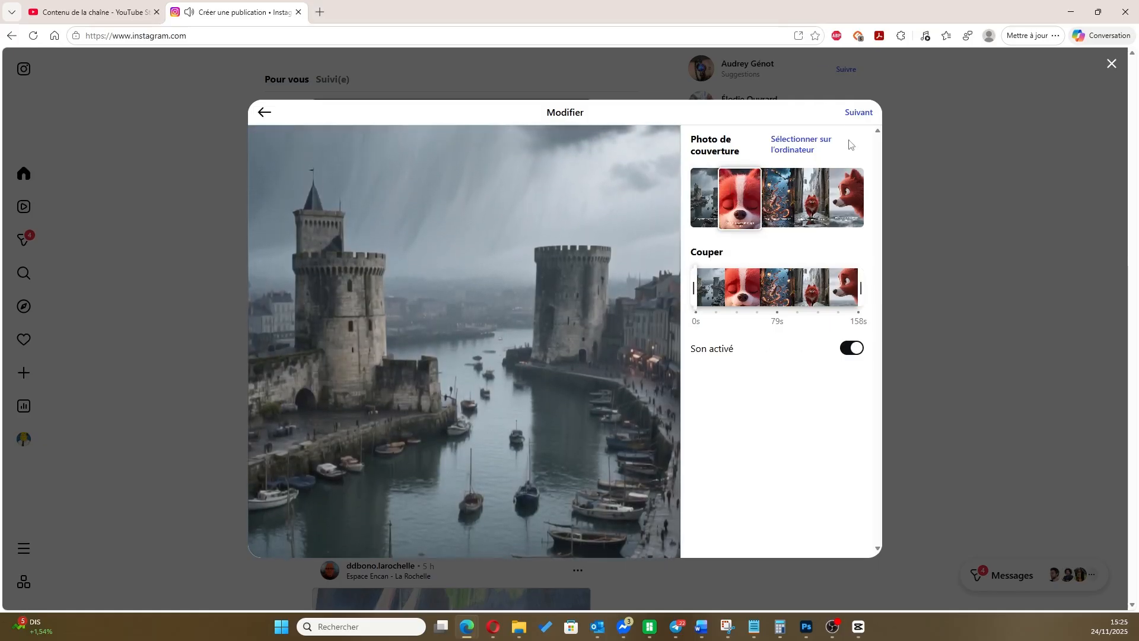
click(858, 113)
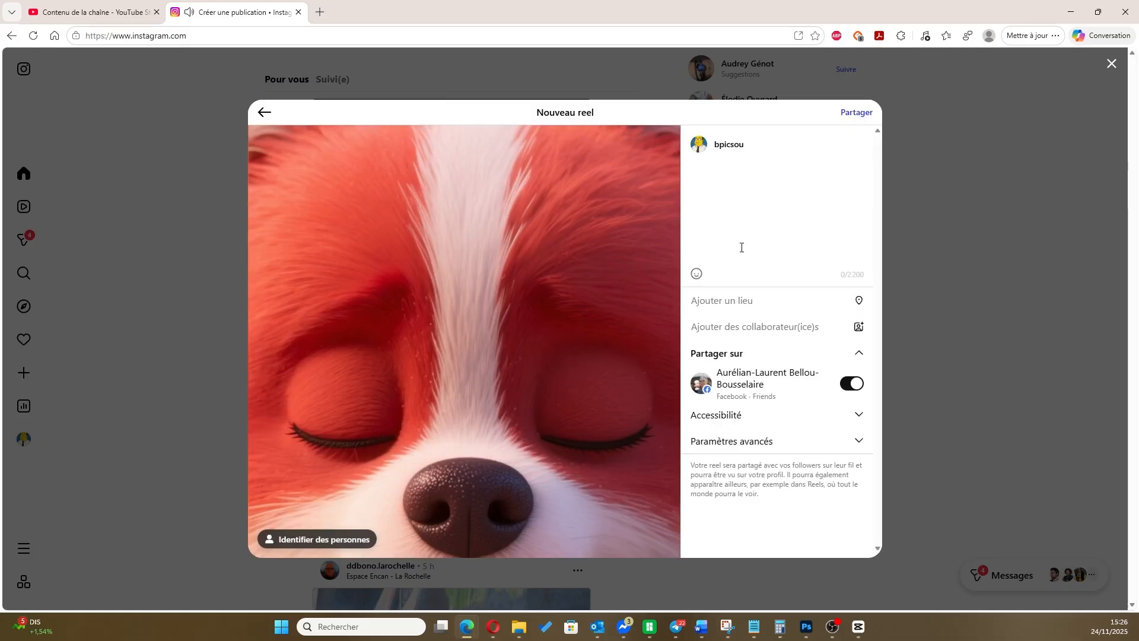
Expand the new reel's advanced settings and examine the available sharing, like-count and comment options
click(854, 449)
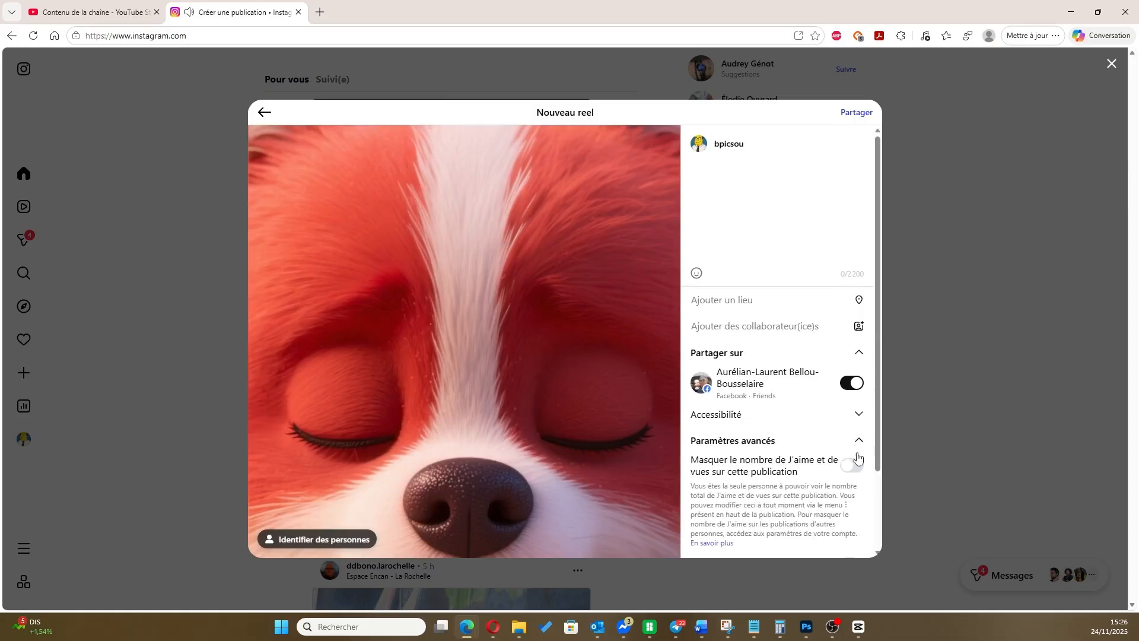
scroll(855, 451, down, 2)
scroll(831, 454, up, 2)
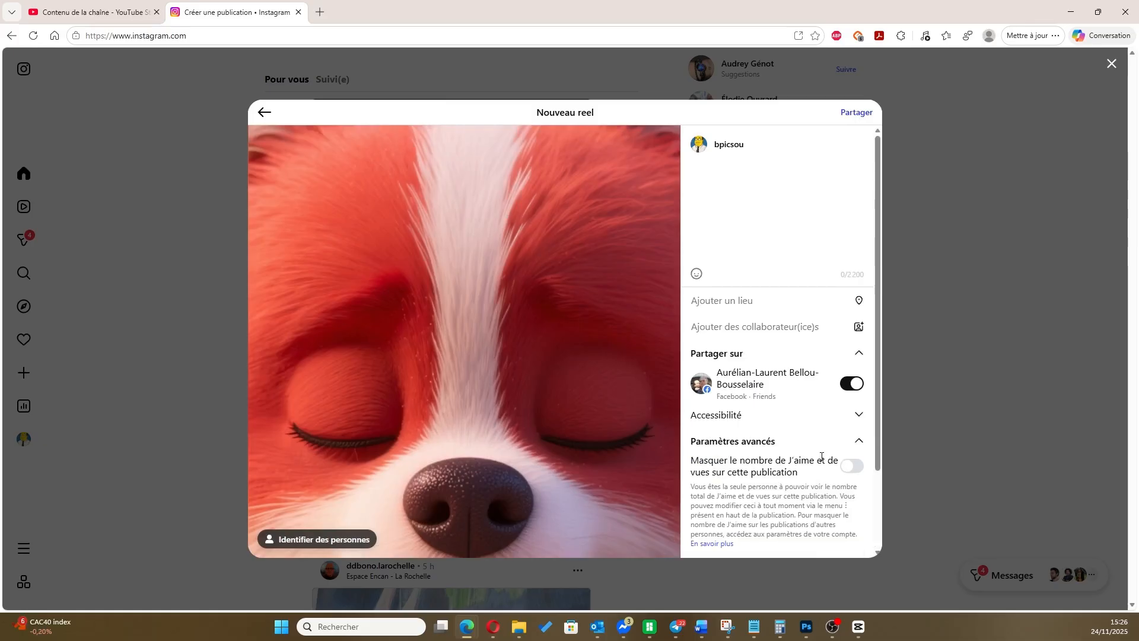
scroll(822, 456, down, 2)
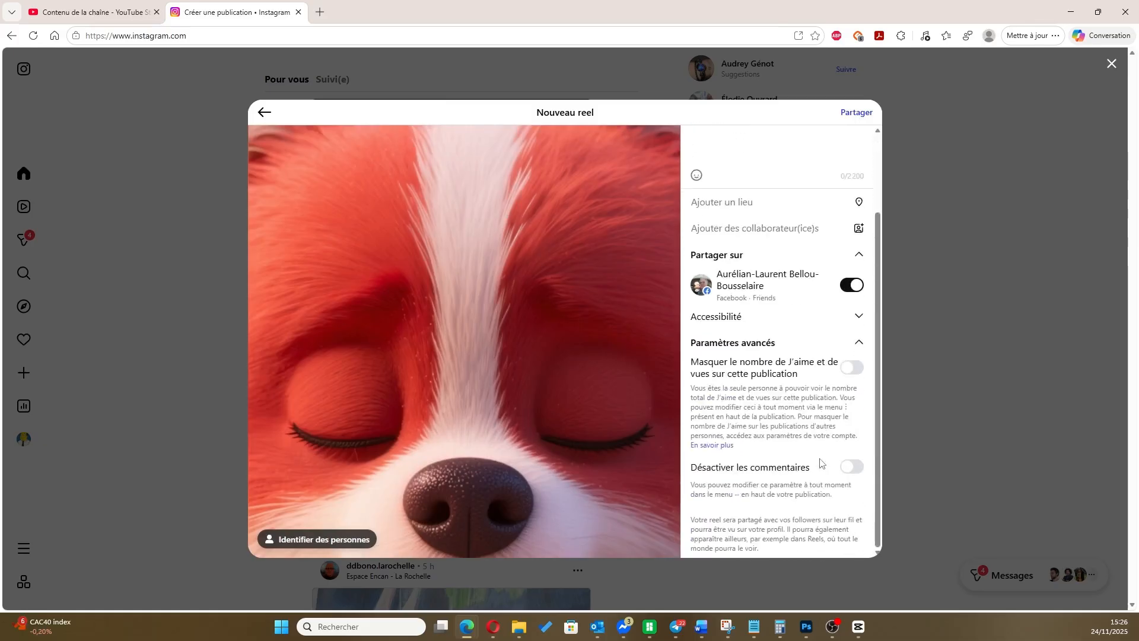
scroll(822, 462, up, 2)
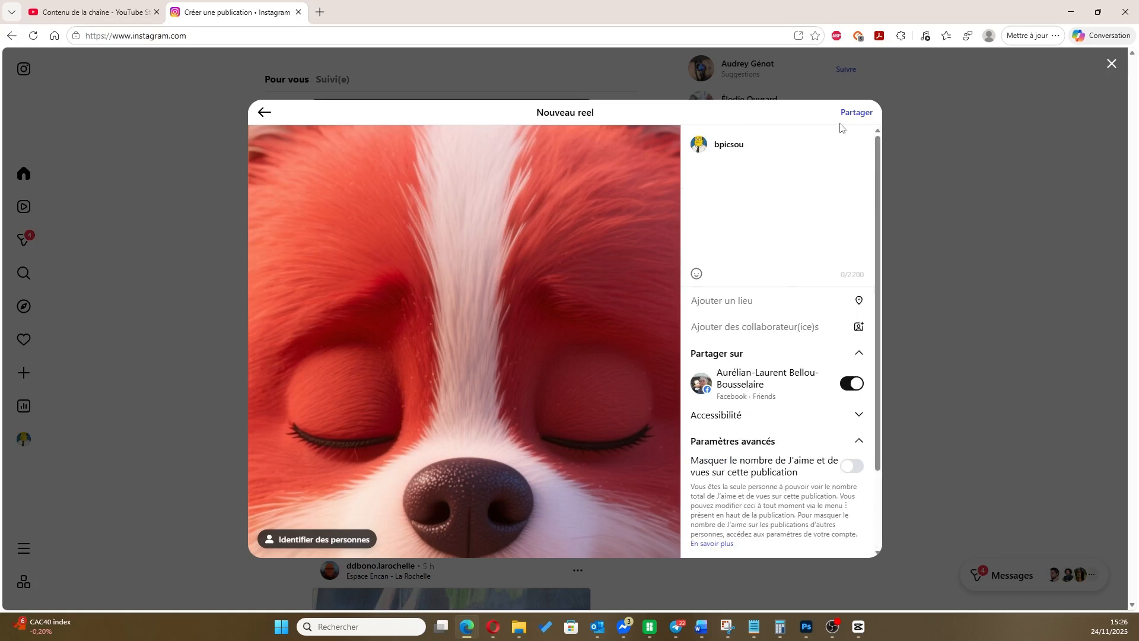